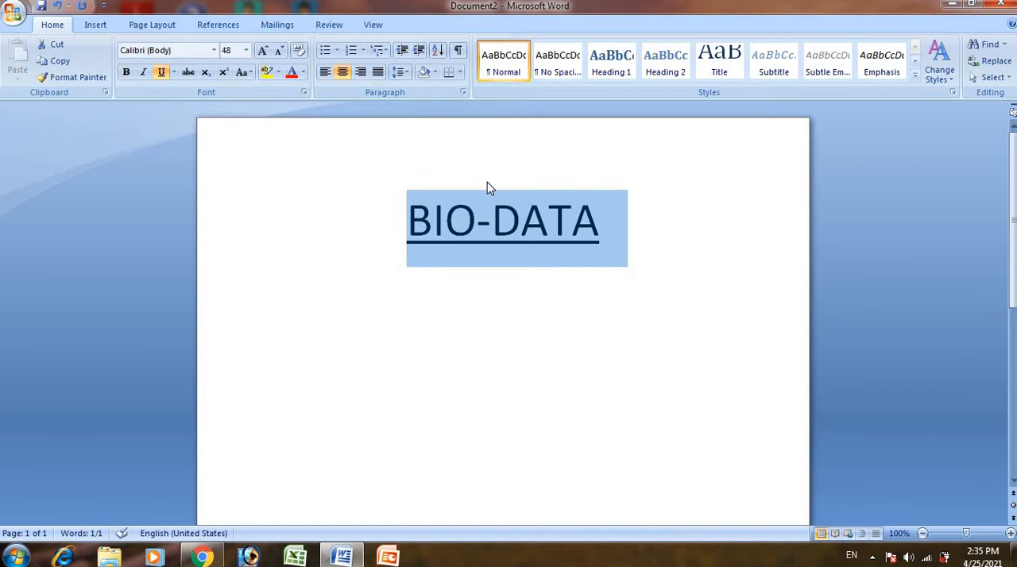
# - Start a numbered list on a new line below the BIO-DATA heading, with "Name" as its first item
pyautogui.click(603, 232)
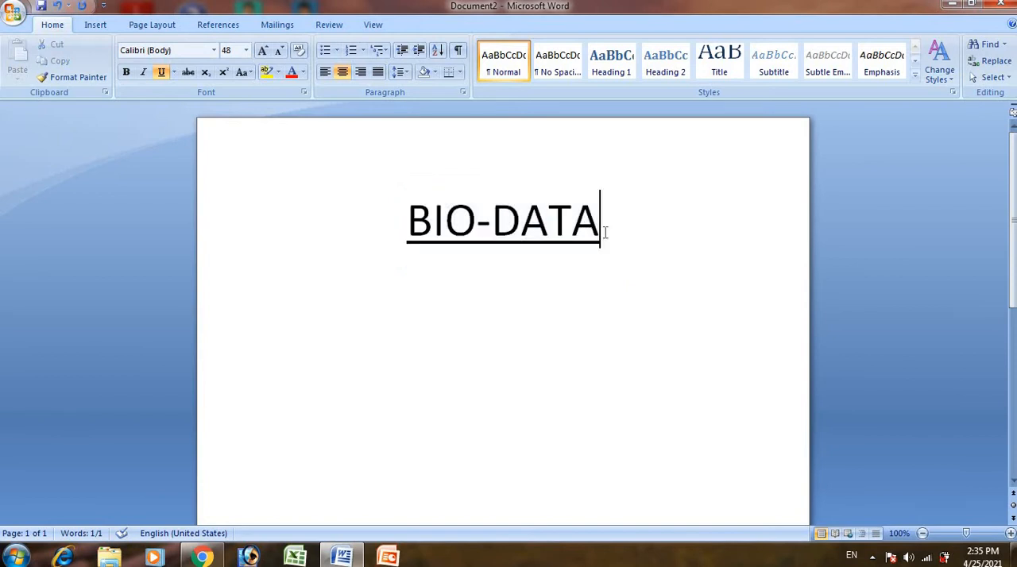
pyautogui.press('Return')
pyautogui.click(351, 53)
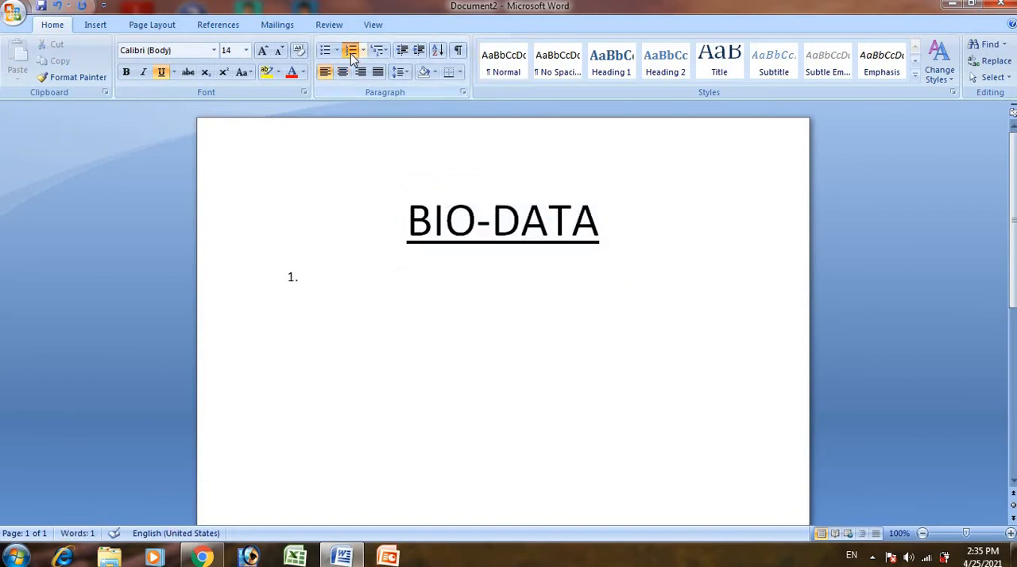
pyautogui.write('Name')
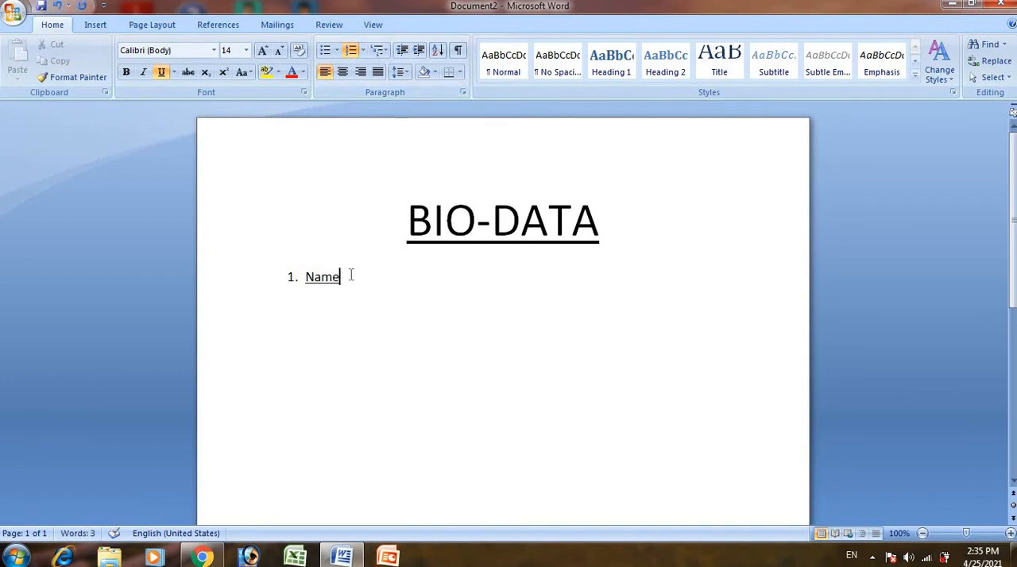
# - Remove the underline from the "Name" item and complete it with a colon and the person's full name
pyautogui.moveTo(349, 275); pyautogui.dragTo(262, 276)
pyautogui.click(162, 72)
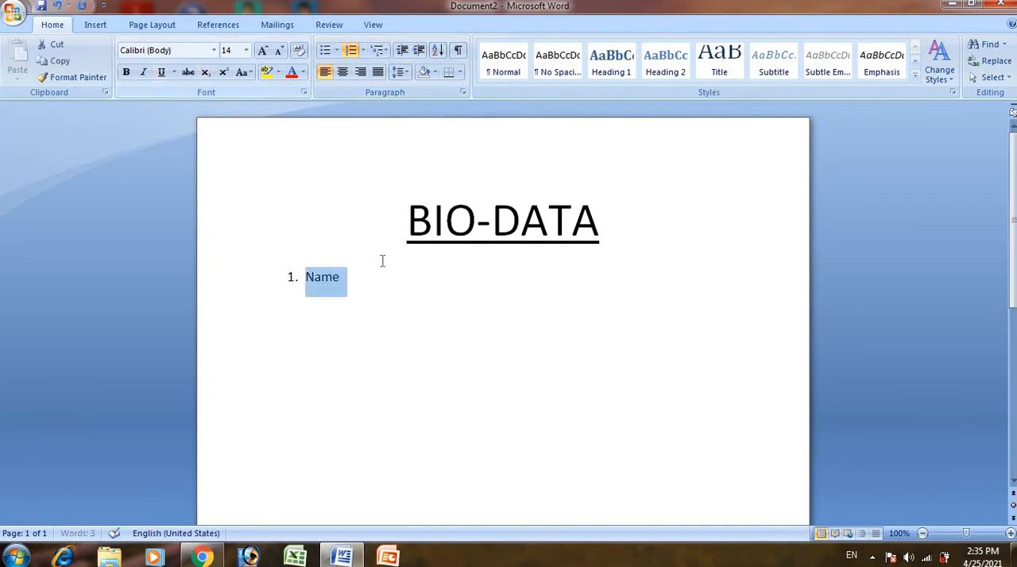
pyautogui.click(350, 277)
pyautogui.write(':')
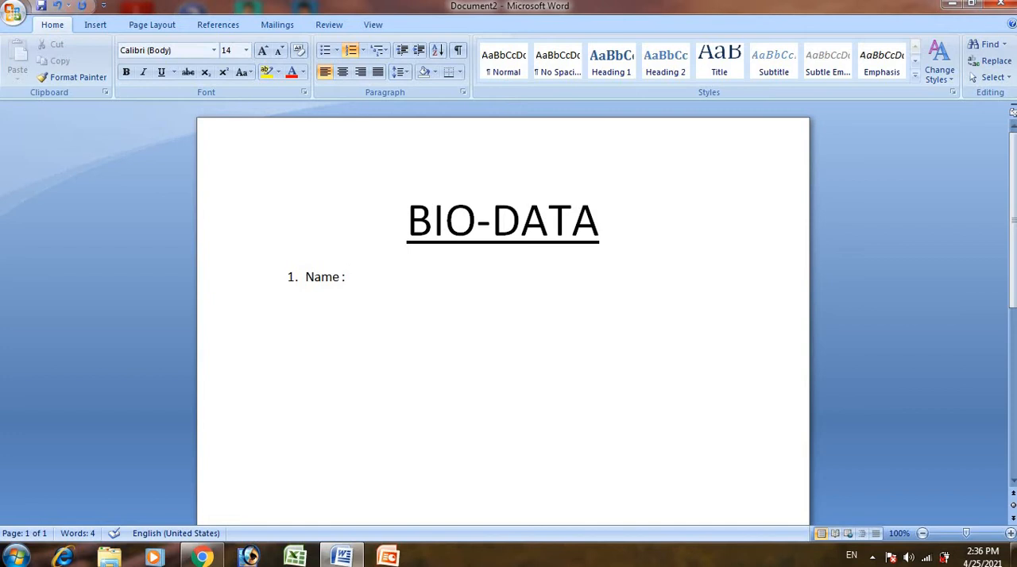
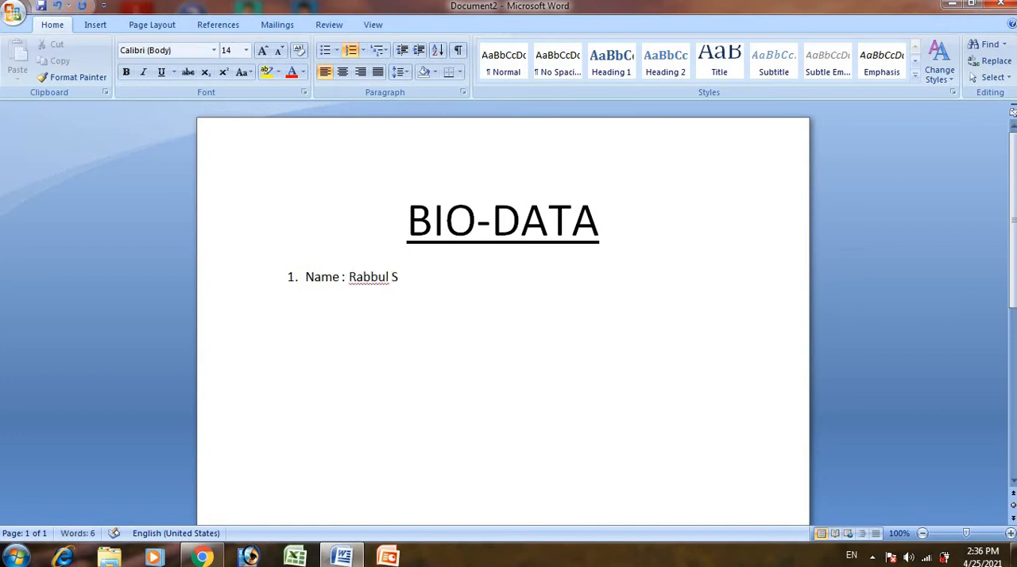
# - Add a second list item reading "Father's Name :" followed by the father's full name
pyautogui.press('Return')
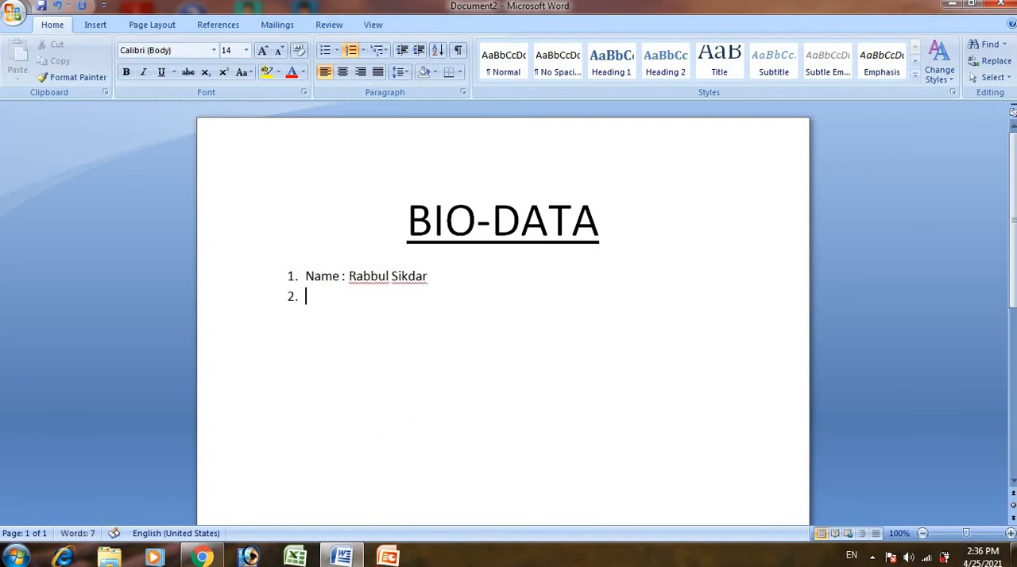
pyautogui.write('Fathers')
pyautogui.press('BackSpace')
pyautogui.write("'s N")
pyautogui.write('ame : ')
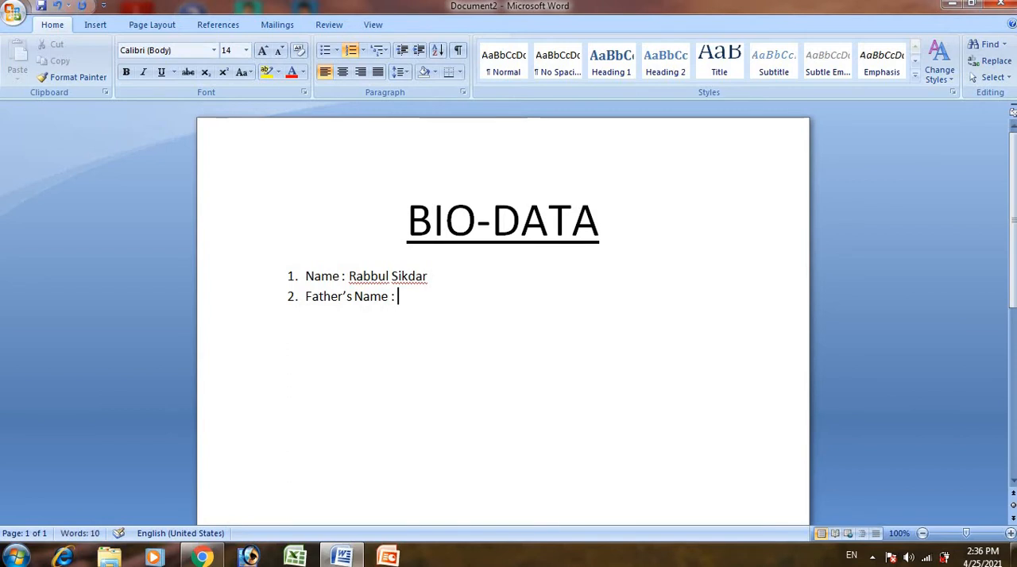
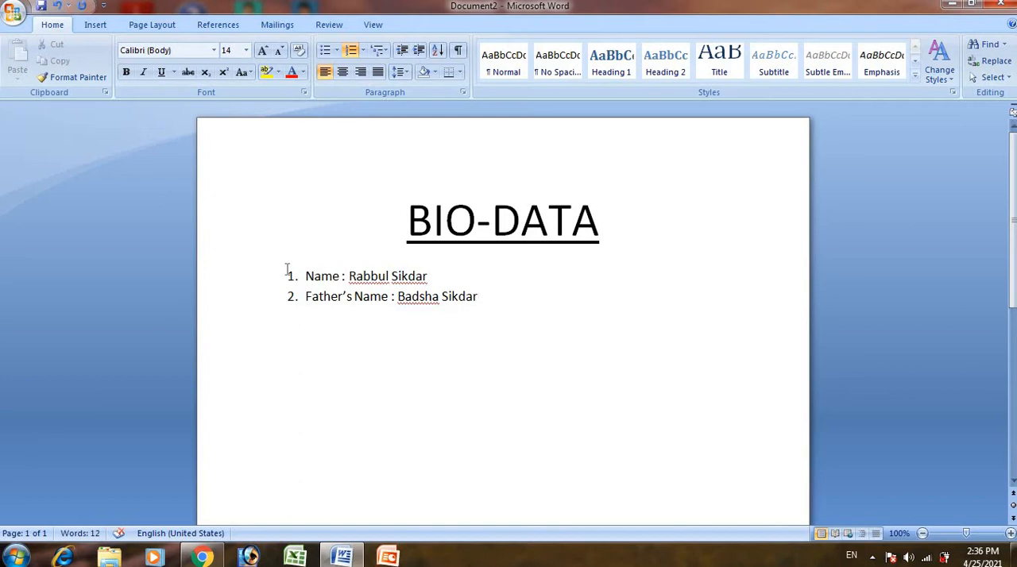
# - Increase the font size of both list items to 18 points
pyautogui.moveTo(286, 271); pyautogui.dragTo(481, 306)
pyautogui.hotkey('ctrl', 'shift', '.')
pyautogui.hotkey('ctrl', 'shift', '.')
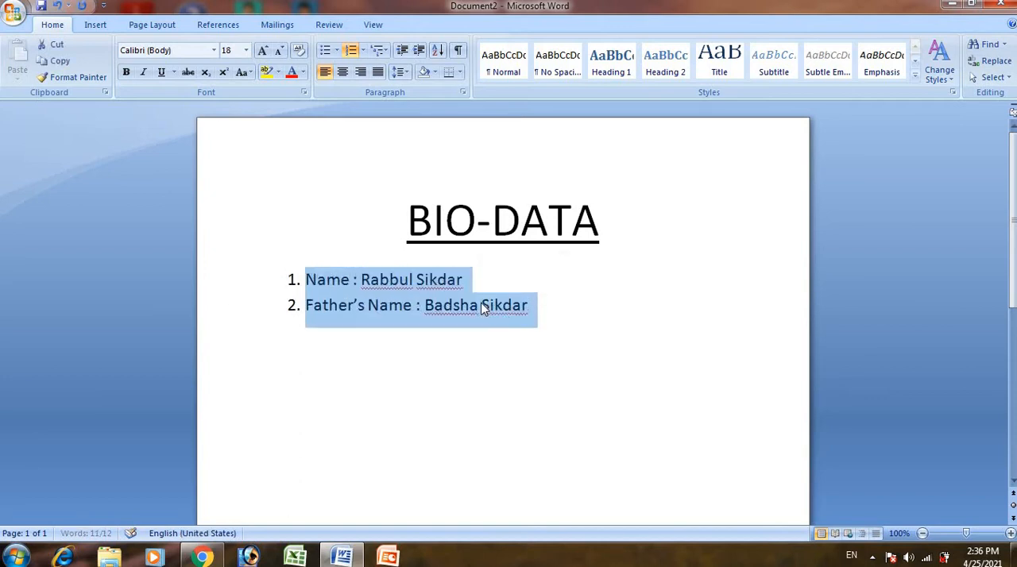
pyautogui.click(565, 314)
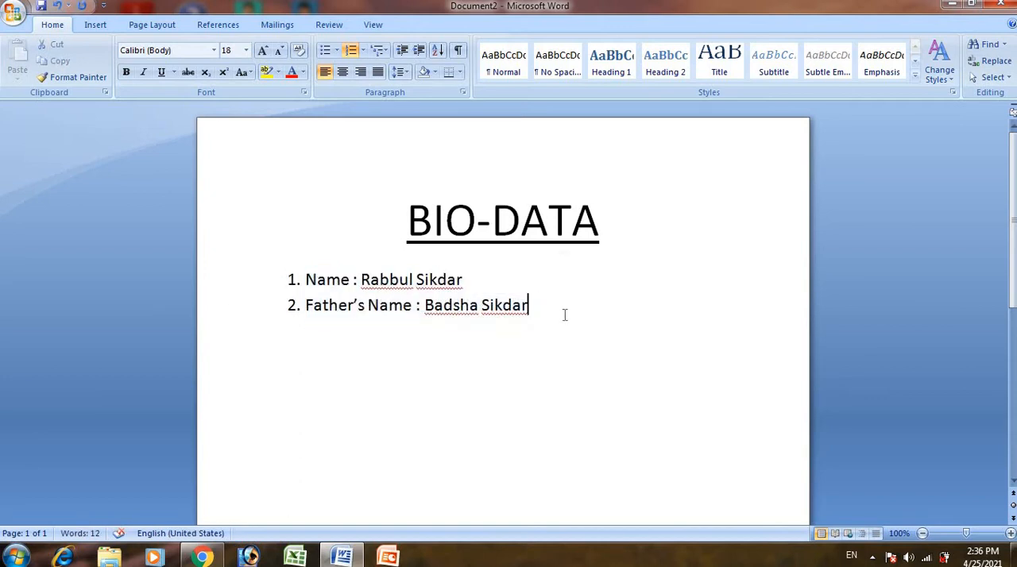
# - Add a third list item reading "Mother's Name :" followed by the mother's full name
pyautogui.press('Return')
pyautogui.write('Moth')
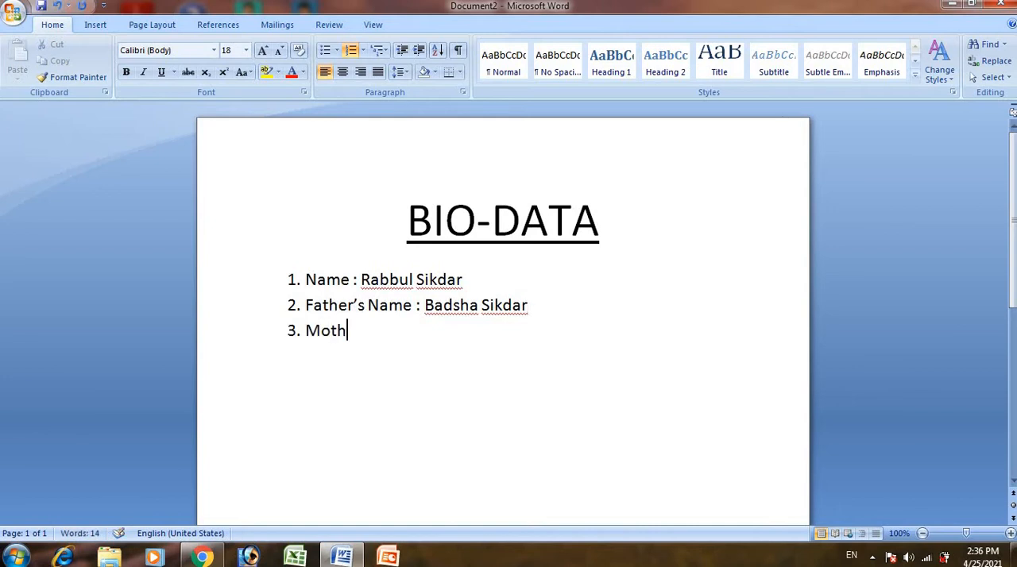
pyautogui.write("er's Name ")
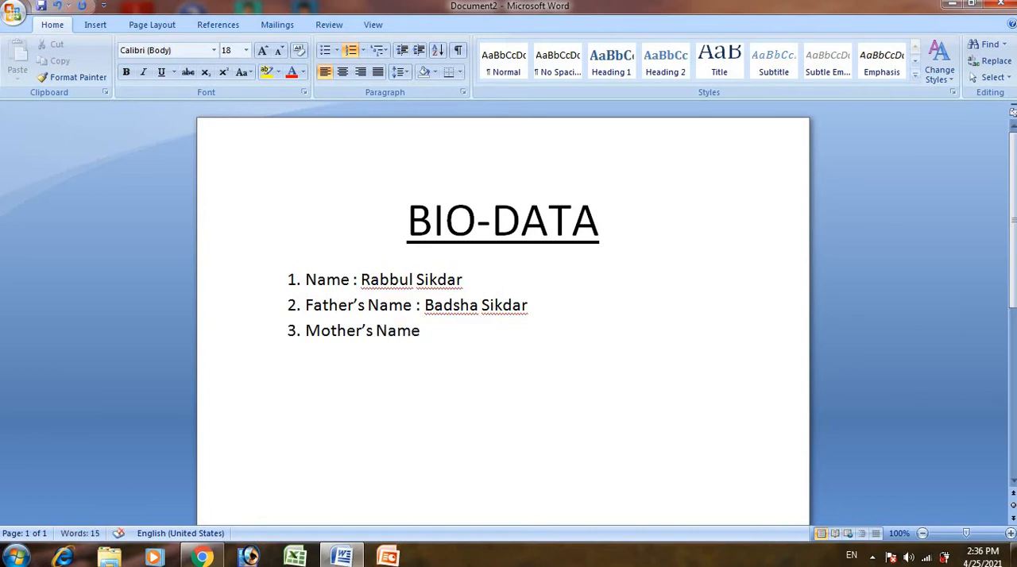
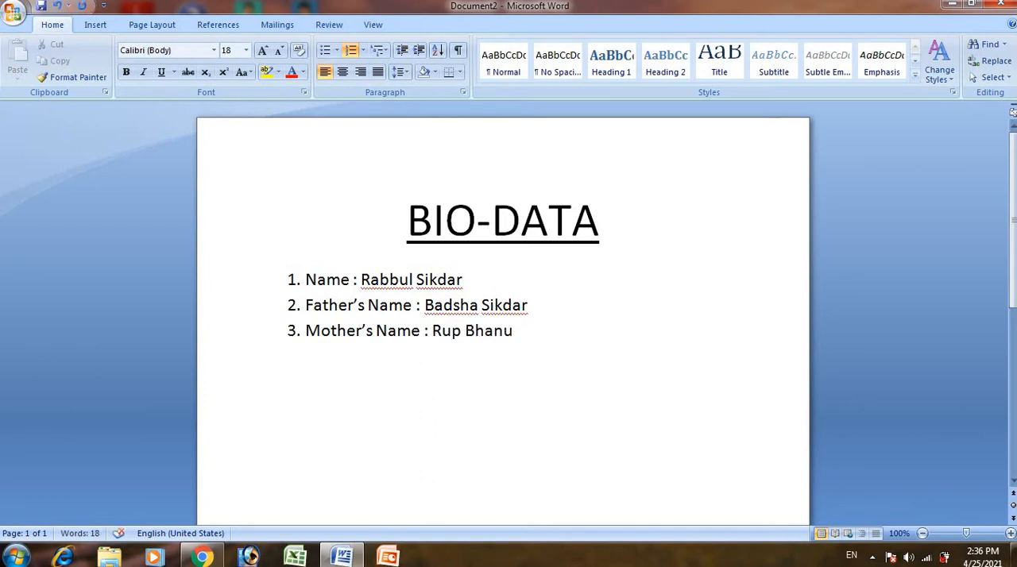
# - Add a fourth list item reading "Date of Birth :" followed by the person's date of birth
pyautogui.press('Return')
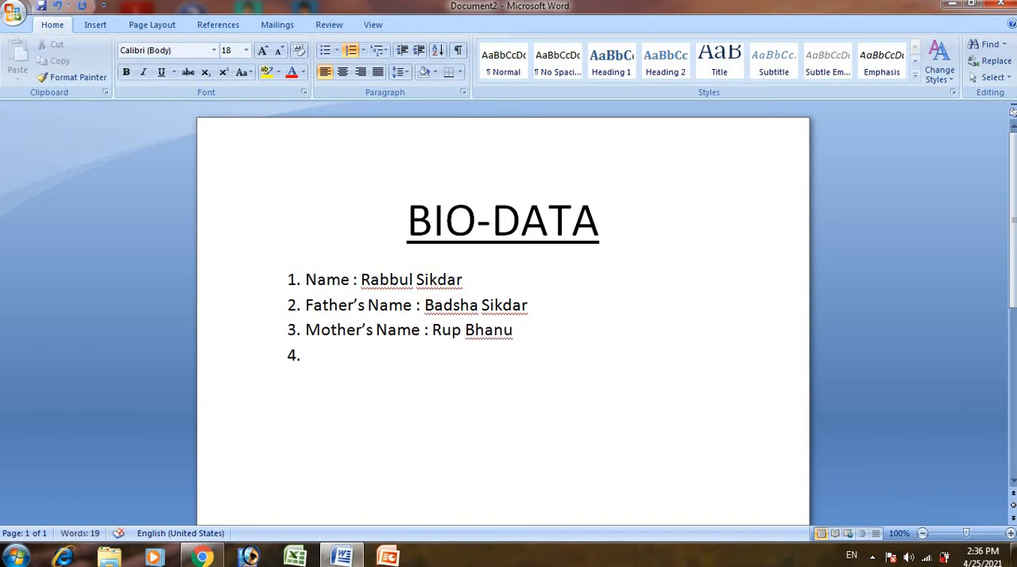
pyautogui.write('Date of Bi')
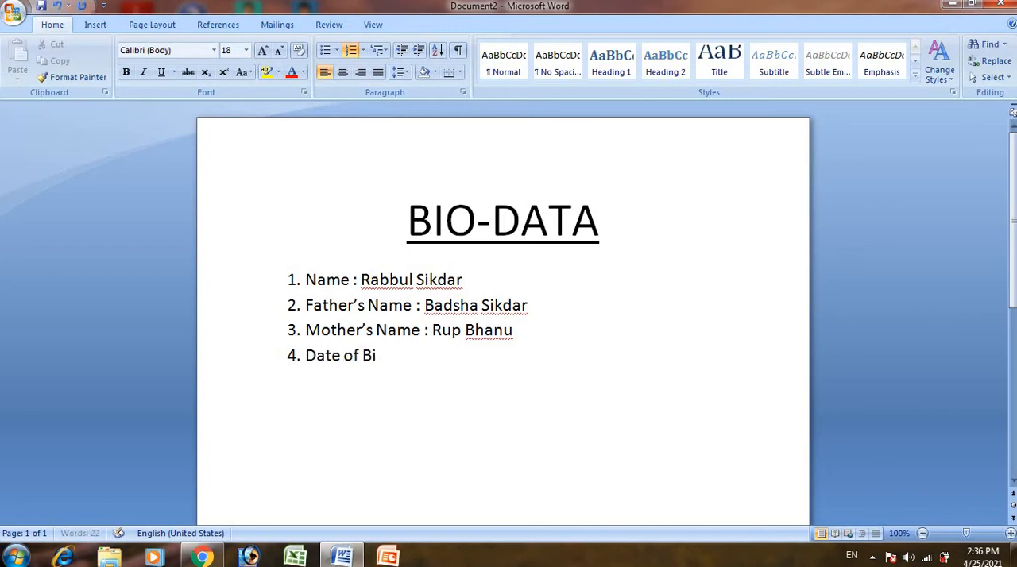
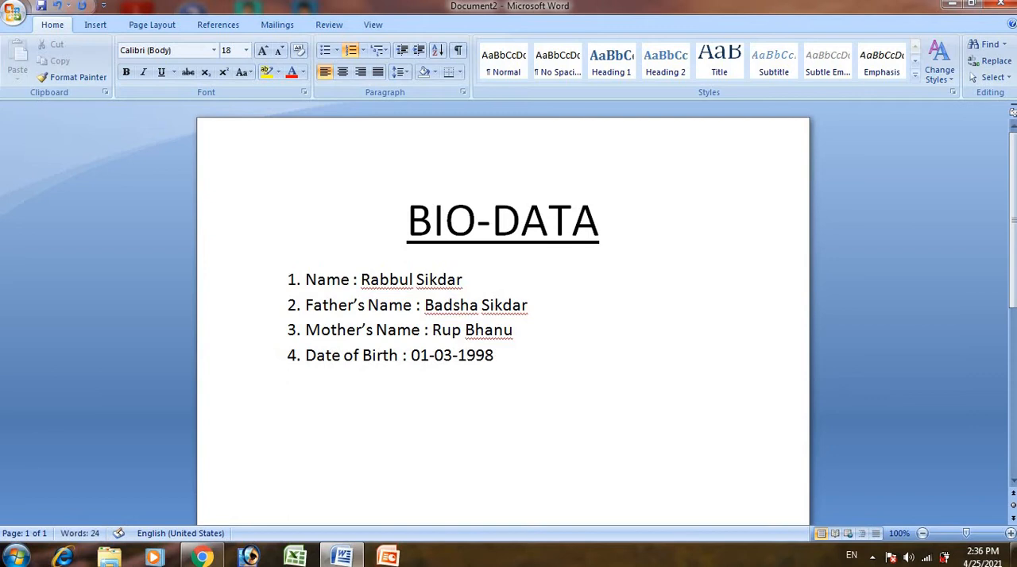
# - Add a fifth list item reading "Sex : Male"
pyautogui.press('Return')
pyautogui.write('Sex : Ma')
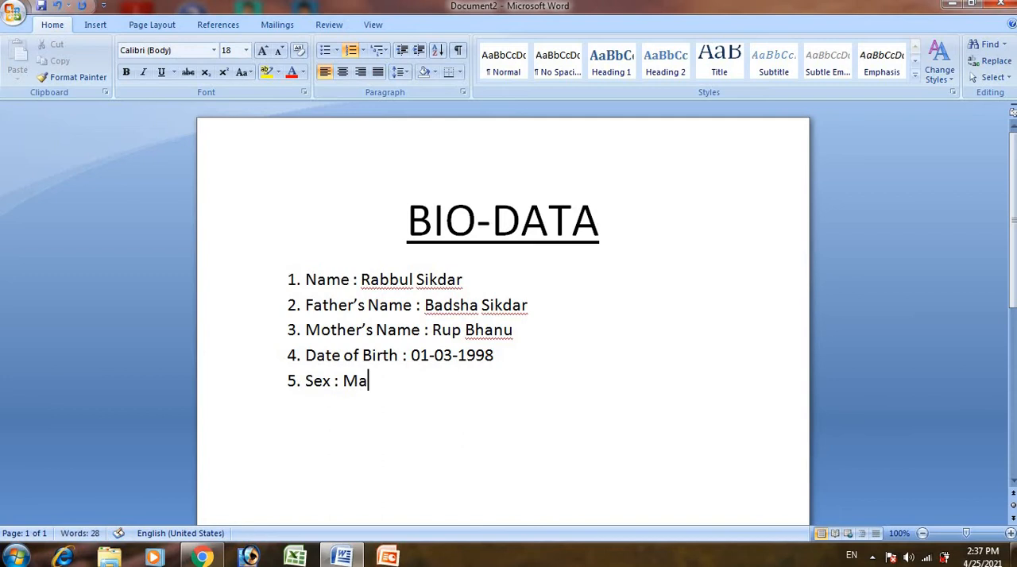
pyautogui.write('le')
# - Add a sixth list item "Address:" with an indented, unnumbered line below it giving "Vill –" and the village name
pyautogui.press('Return')
pyautogui.write('Address')
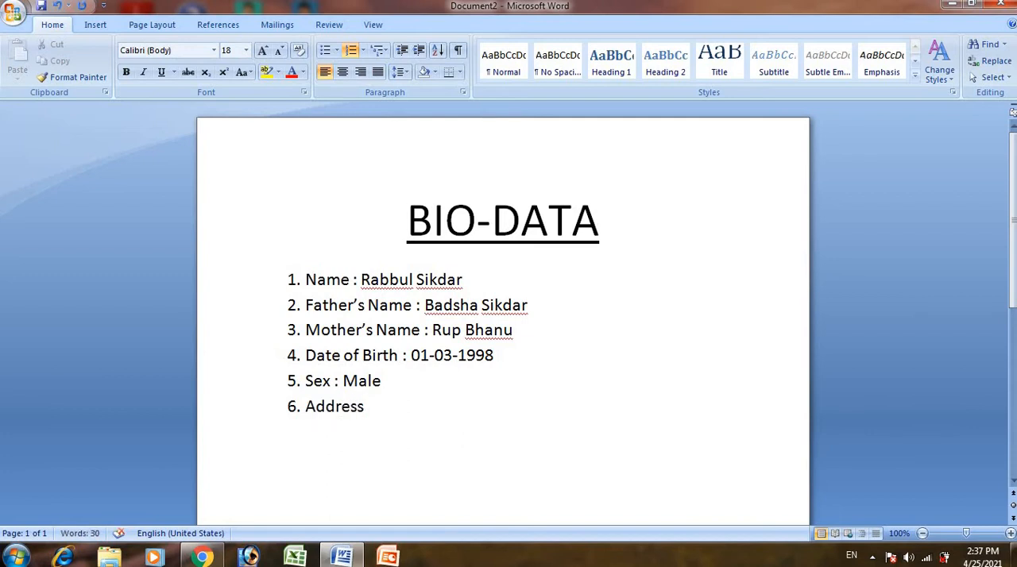
pyautogui.write(':')
pyautogui.hotkey('shift', 'Return')
pyautogui.press('Tab')
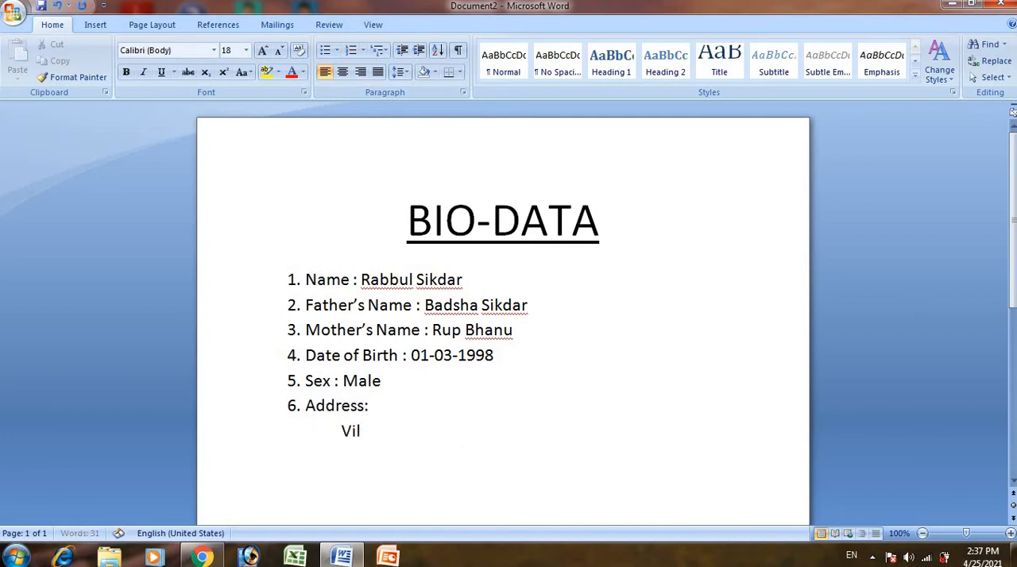
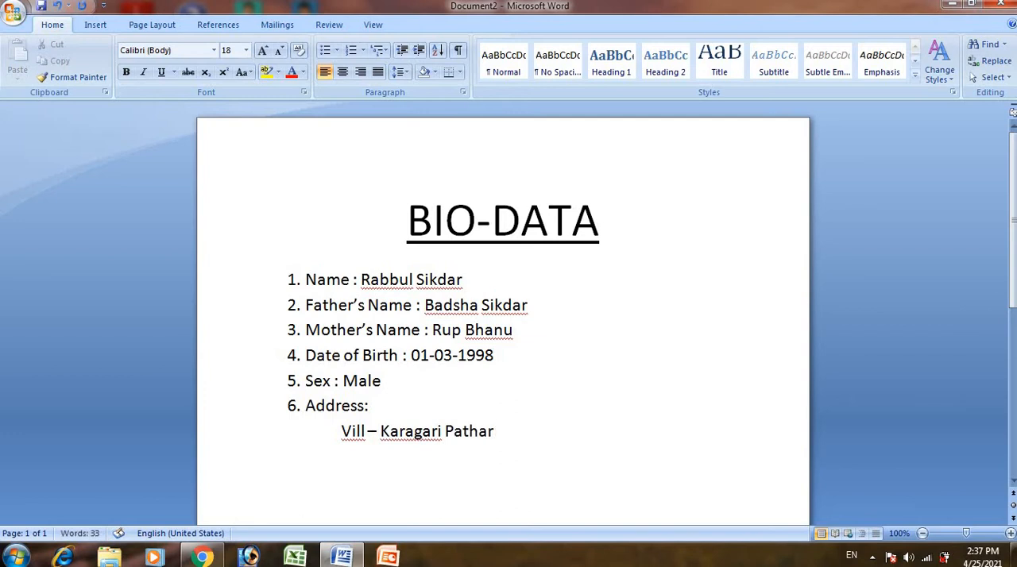
# - Add "P.O. –" and the post office name on the village line, separated from the village by a tab
pyautogui.press('Tab')
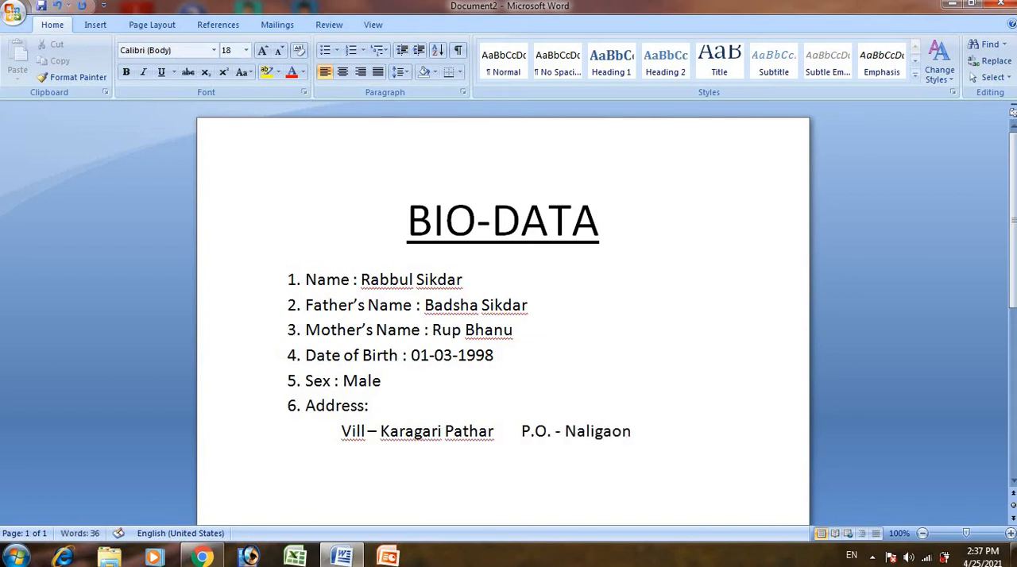
# - Add a second address line with "PS –" and the police station name, then a tabbed "Dist –" and the district name
pyautogui.press('Return')
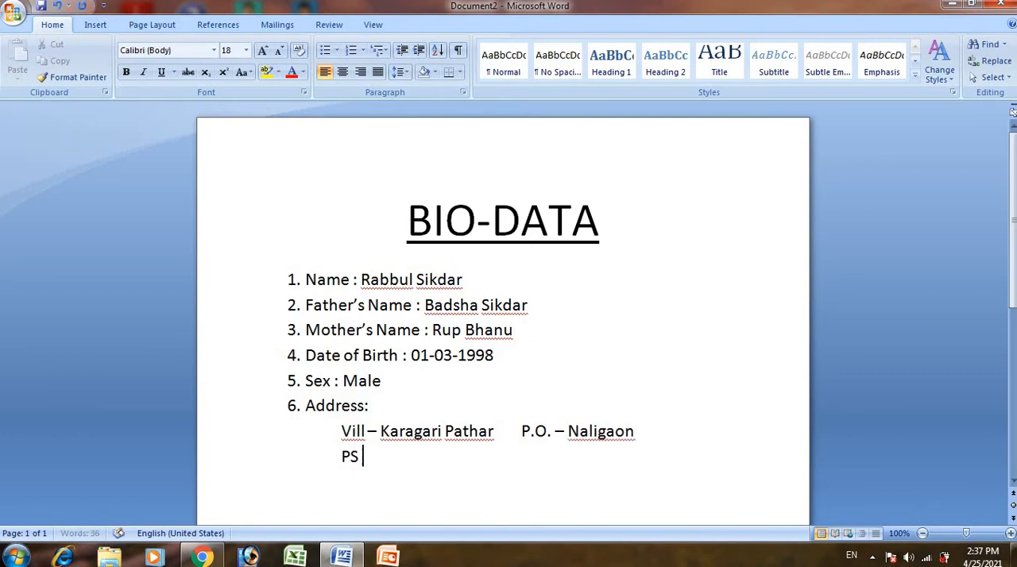
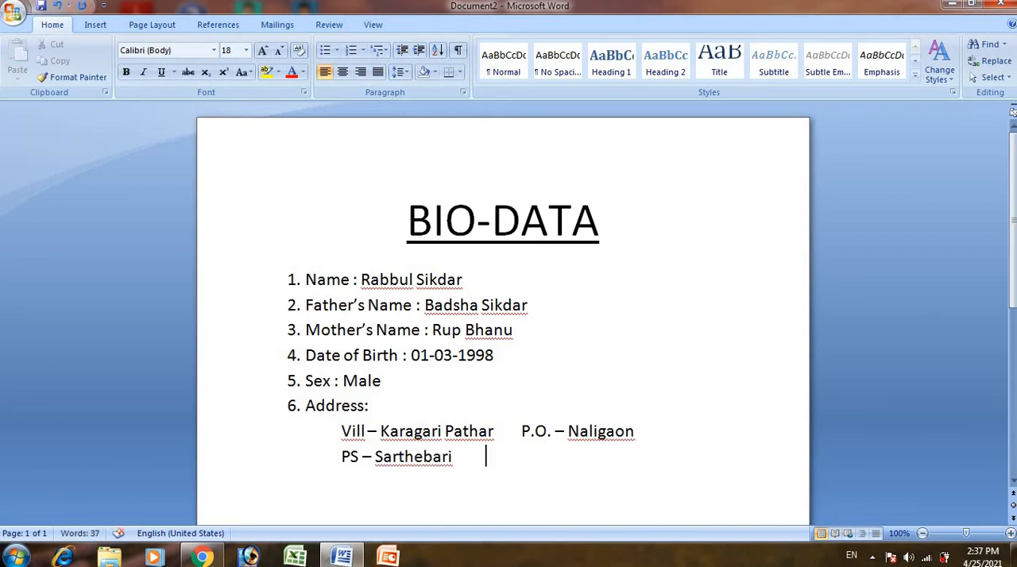
pyautogui.press('Tab')
pyautogui.write('Dist - Barpeta')
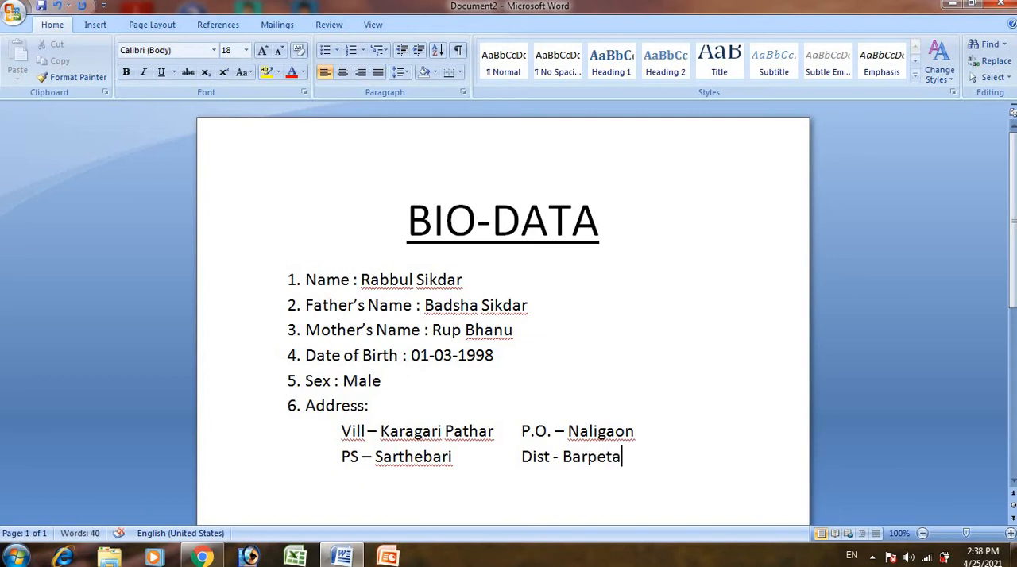
# - Add a third address line with "State -" and the state name, plus "Pin –" and the postal code in the second column
pyautogui.press('Return')
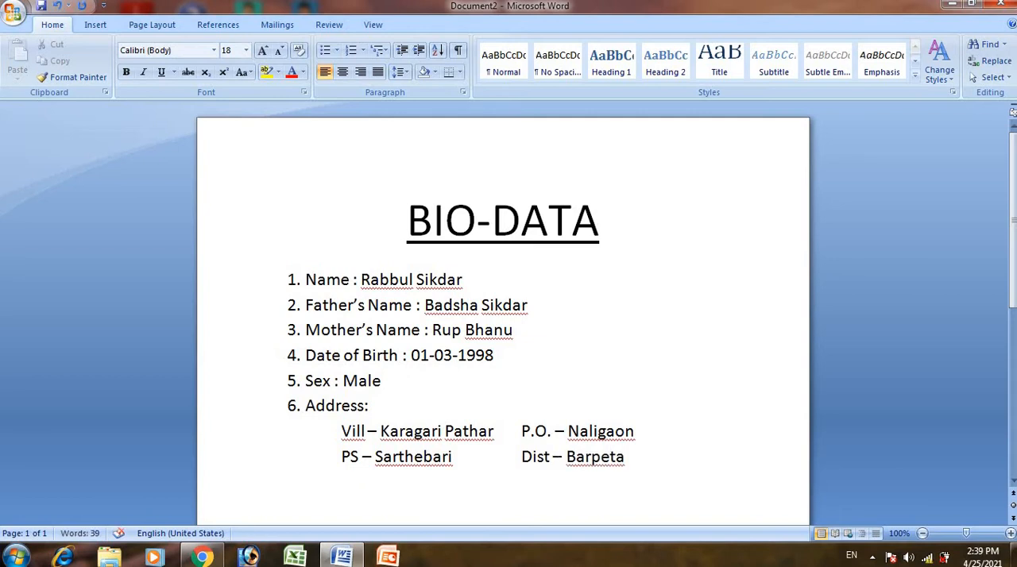
pyautogui.write('State - Ass')
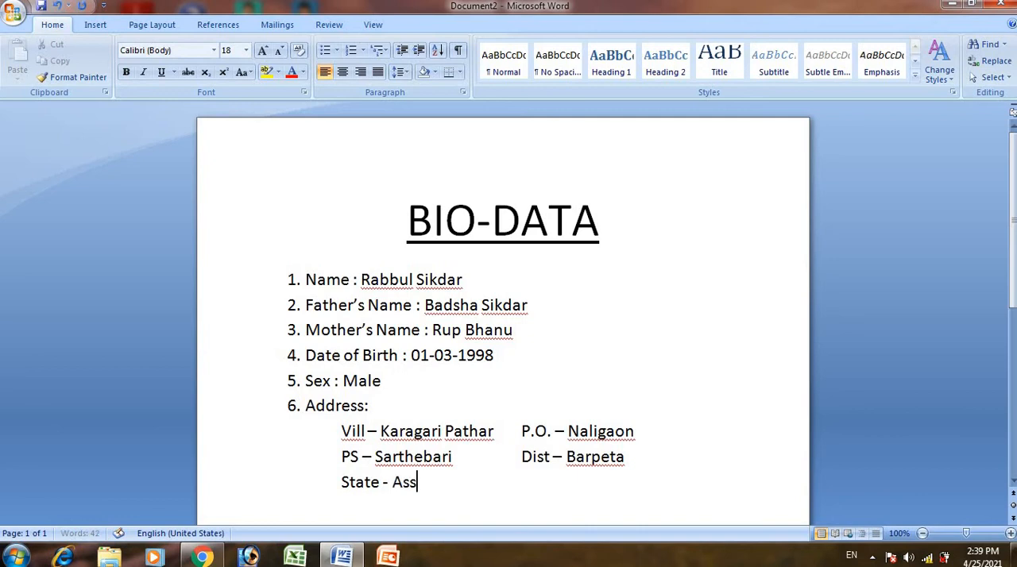
pyautogui.write('amPin - ')
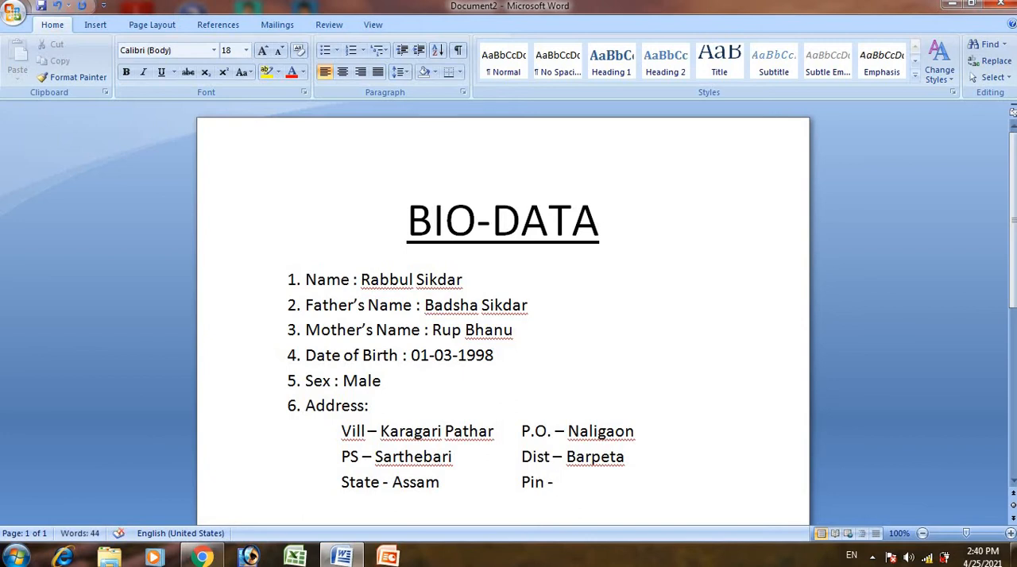
pyautogui.write('781352')
# - Continue the numbered list below the address with item 7 reading "Nationality : Indian"
pyautogui.press('Return')
pyautogui.write('7. ')
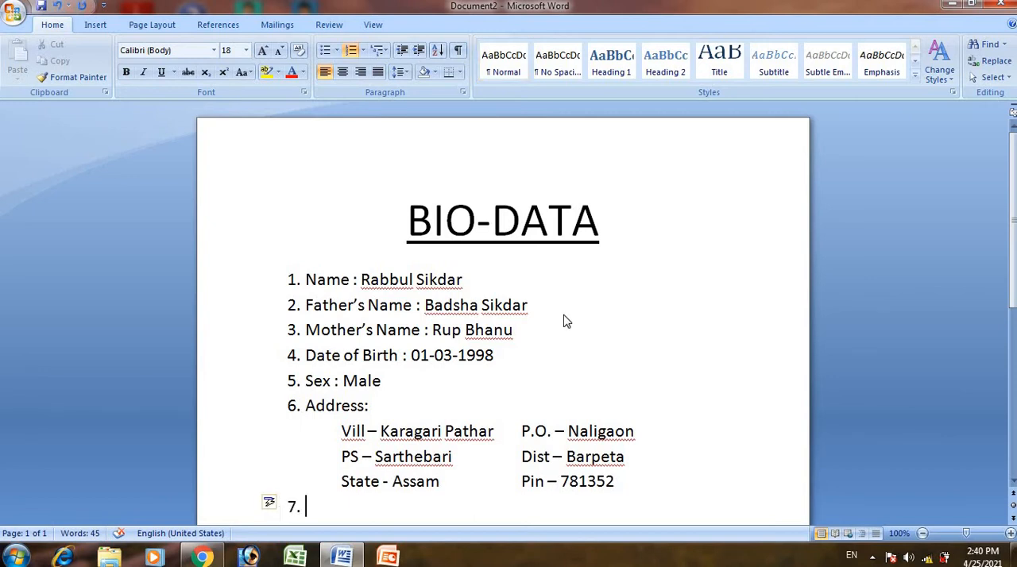
pyautogui.write('Nationa')
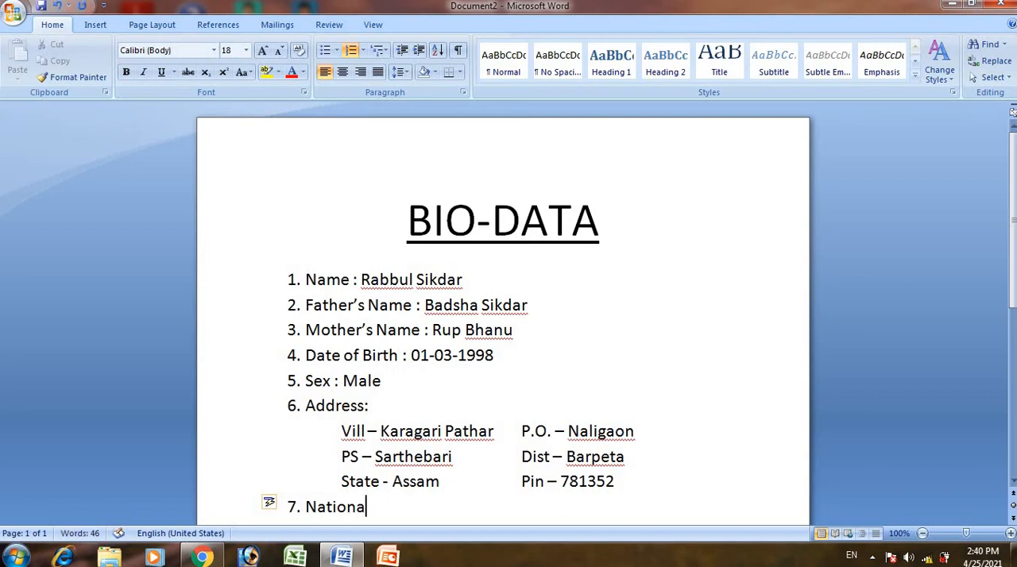
pyautogui.write('lity :')
pyautogui.write('Indian')
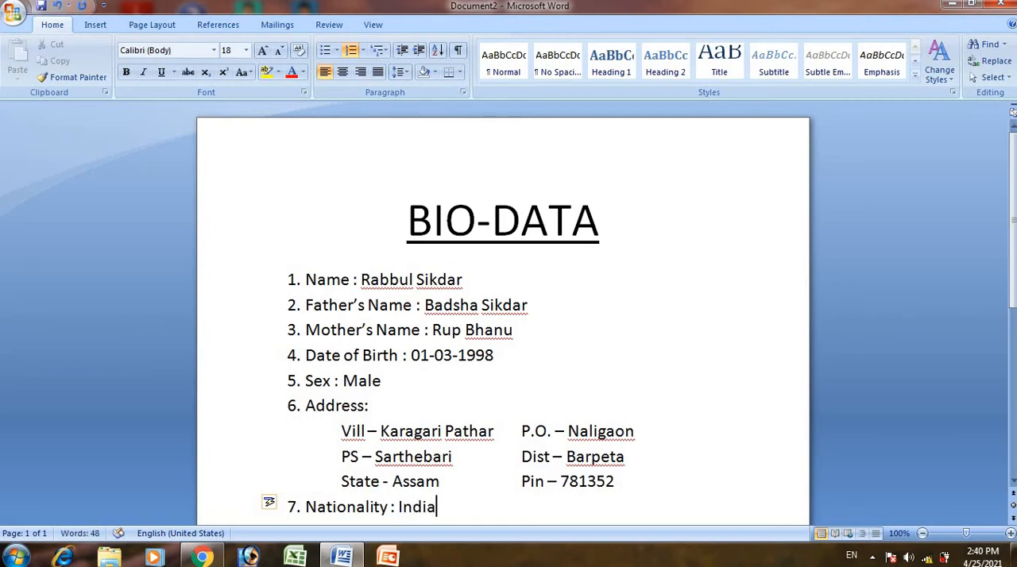
# - Add item 8 to the numbered list reading "Religion : Muslim"
pyautogui.press('Return')
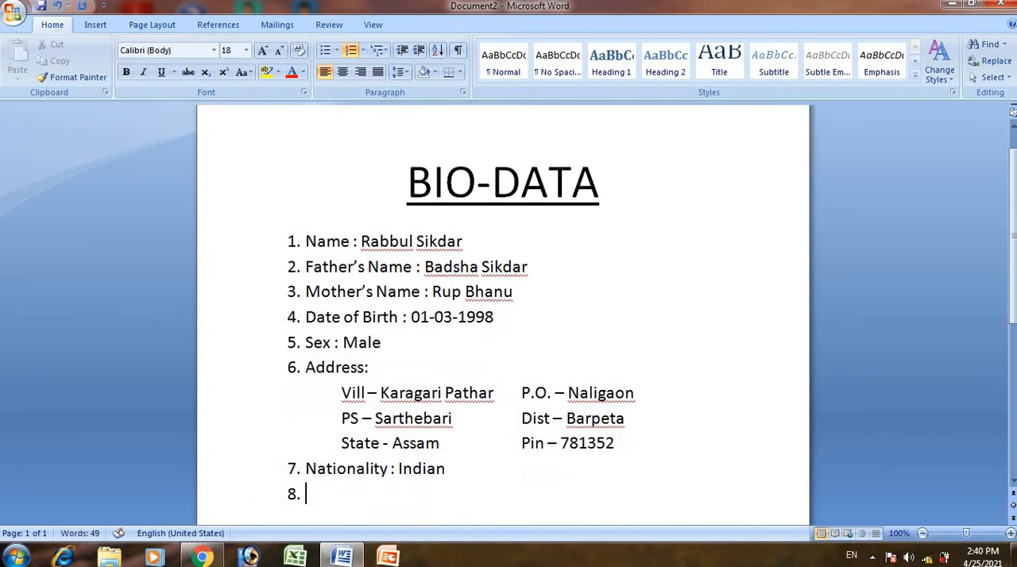
pyautogui.write('L')
pyautogui.press('BackSpace')
pyautogui.write('Religi')
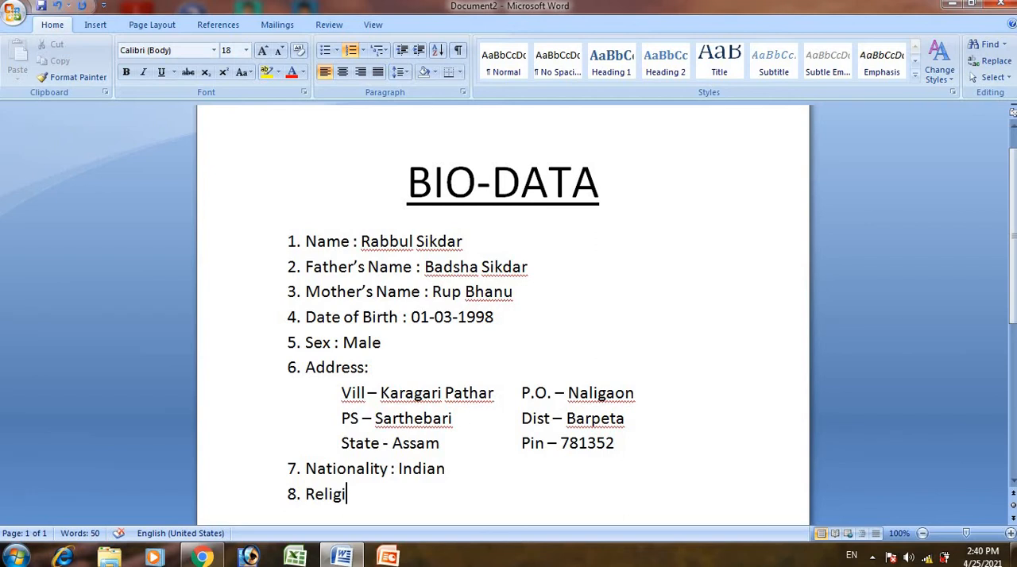
pyautogui.write('on : Muslim')
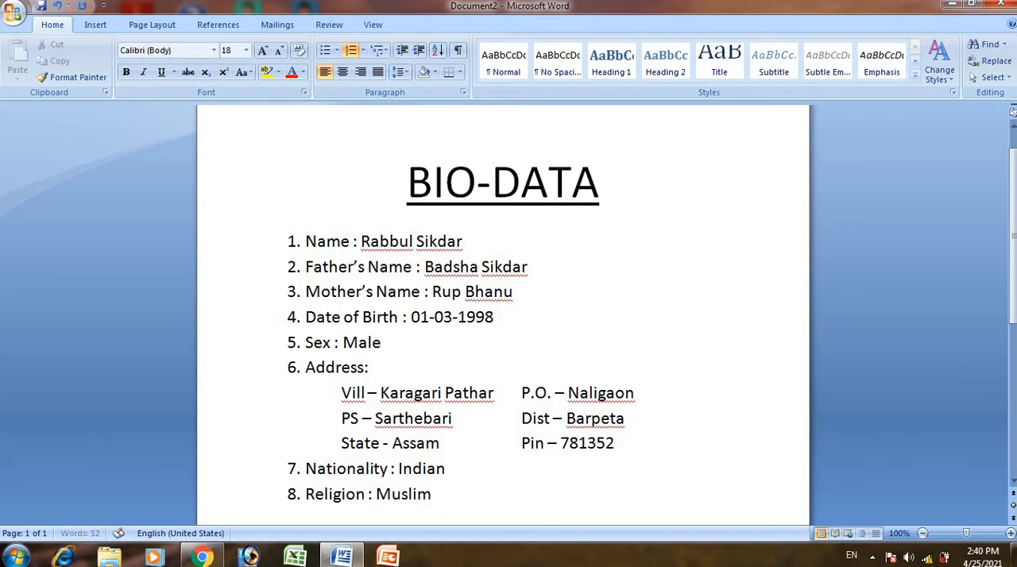
# - Add item 9 to the numbered list reading "Cast : General"
pyautogui.press('Return')
pyautogui.write('Cast :')
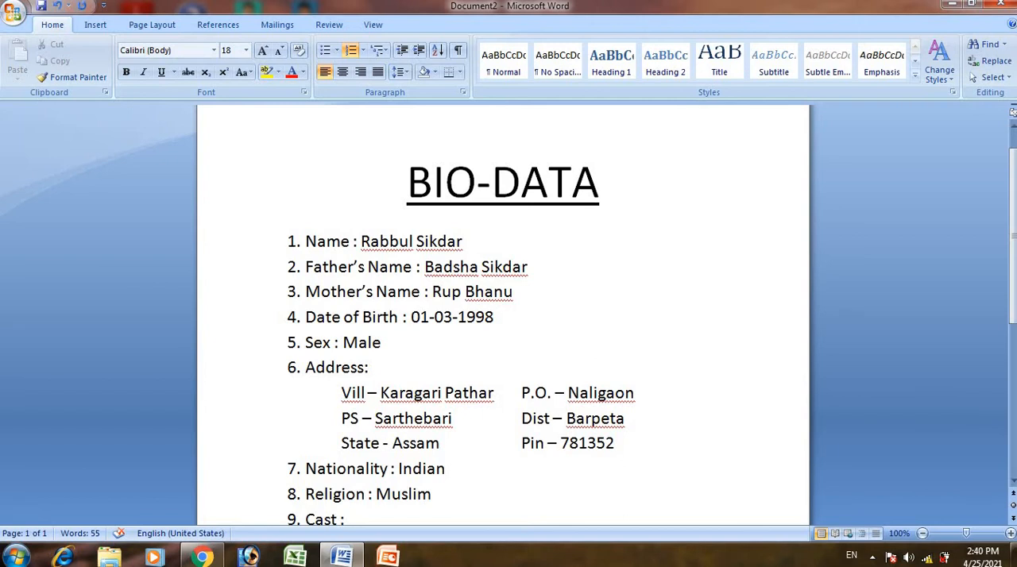
pyautogui.write(' Generea')
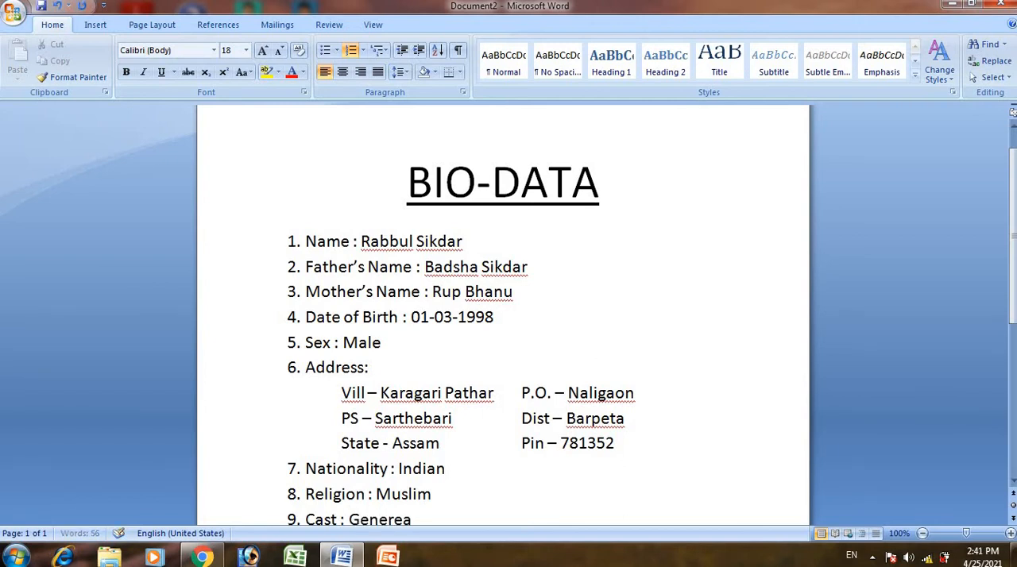
pyautogui.write('l')
pyautogui.press('BackSpace')
pyautogui.press('BackSpace')
pyautogui.press('BackSpace')
pyautogui.write('al')
# - Add item 10 to the numbered list reading "Maritial Status : Unmarried"
pyautogui.scroll(-2, 1010, 295)
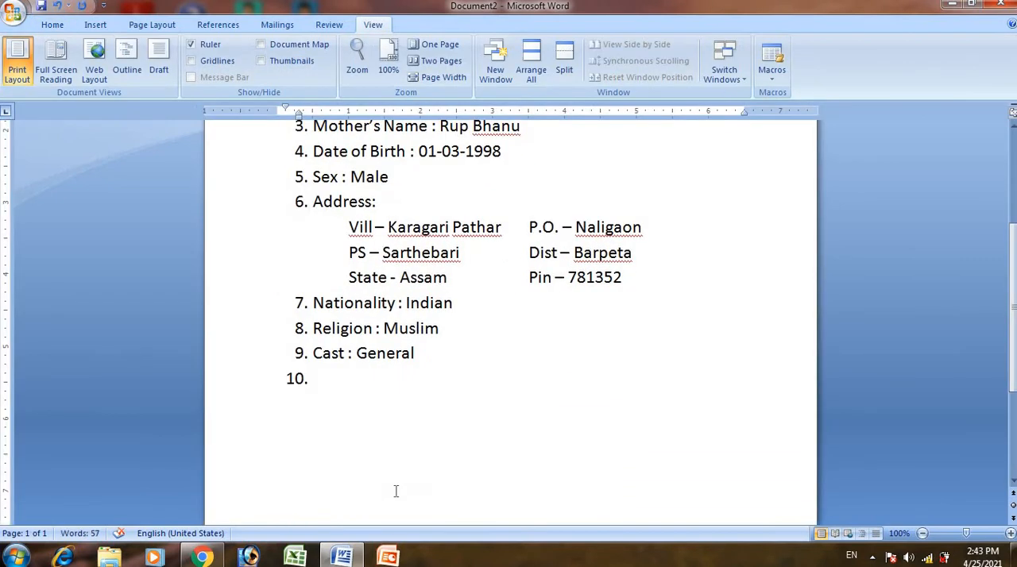
pyautogui.write('Maritial')
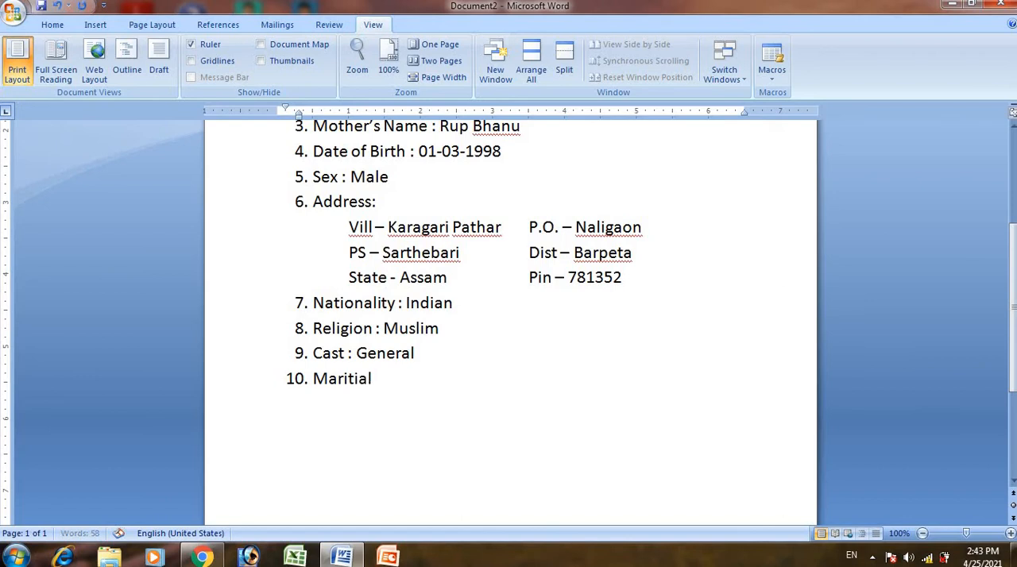
pyautogui.write(' Sta')
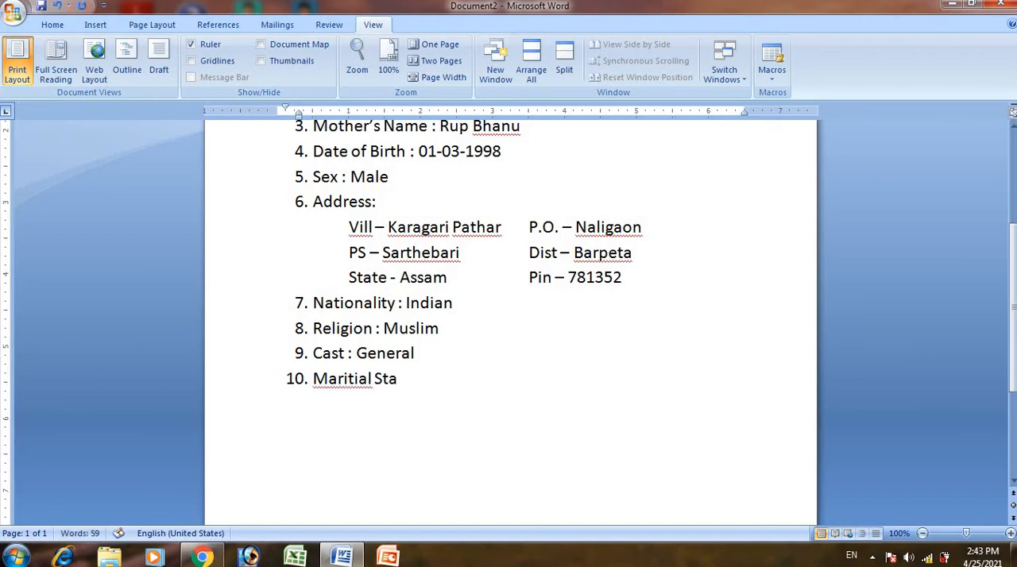
pyautogui.write('tus : Un')
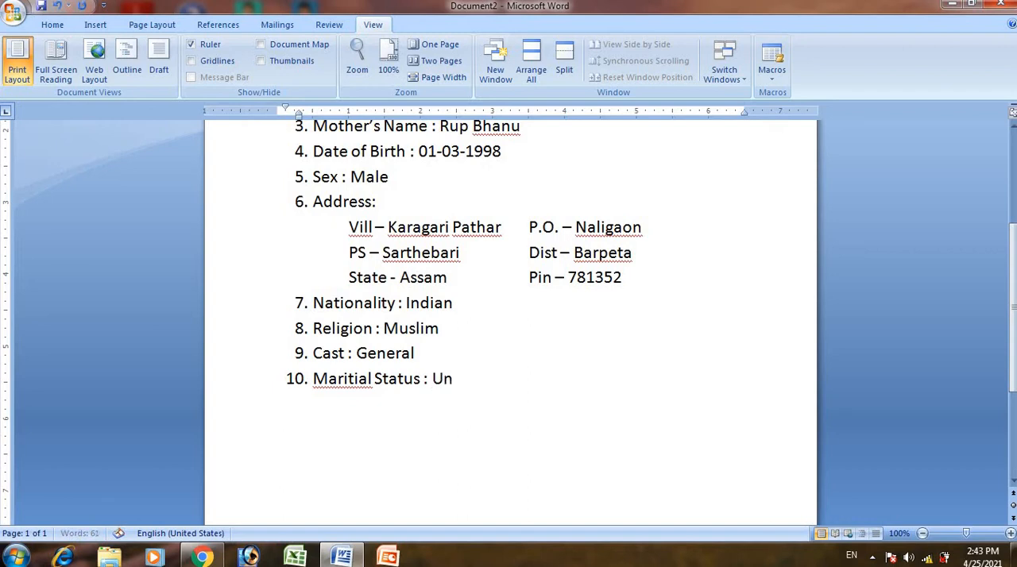
pyautogui.write('rried')
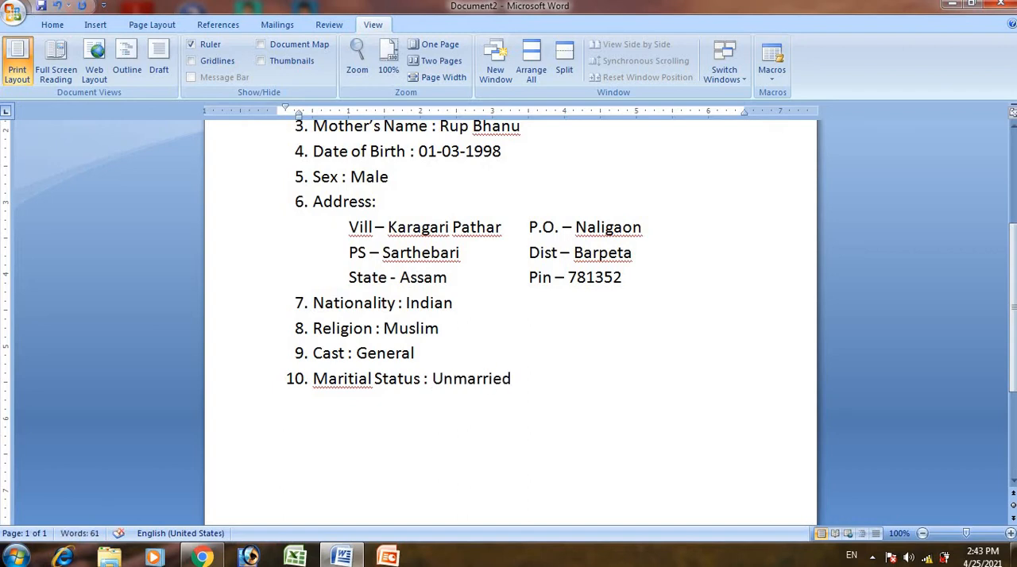
# - Add item 11 labelled "Language Known :" with Assamese as the first language
pyautogui.press('Return')
pyautogui.write('Langua')
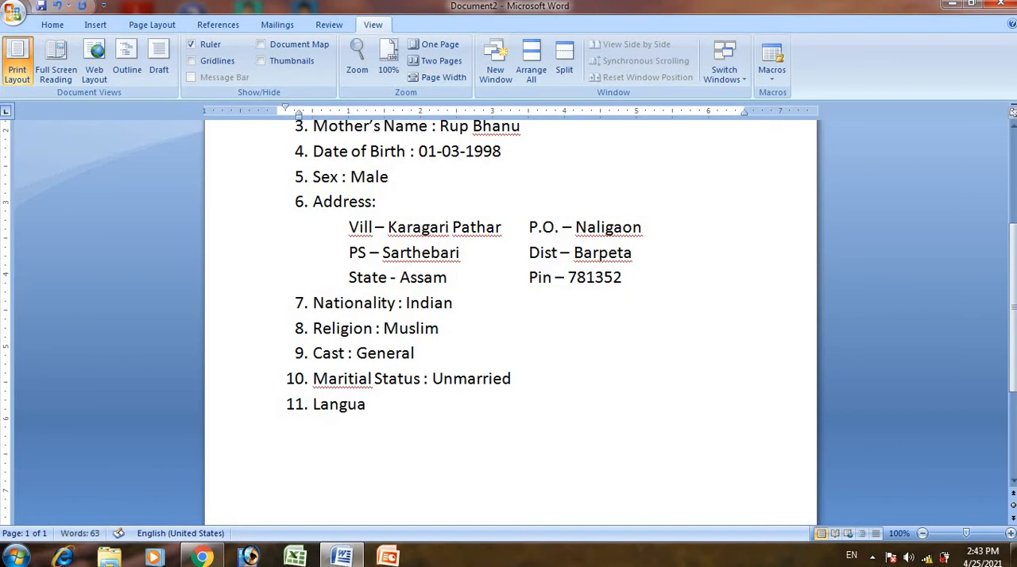
pyautogui.write('ge Kno')
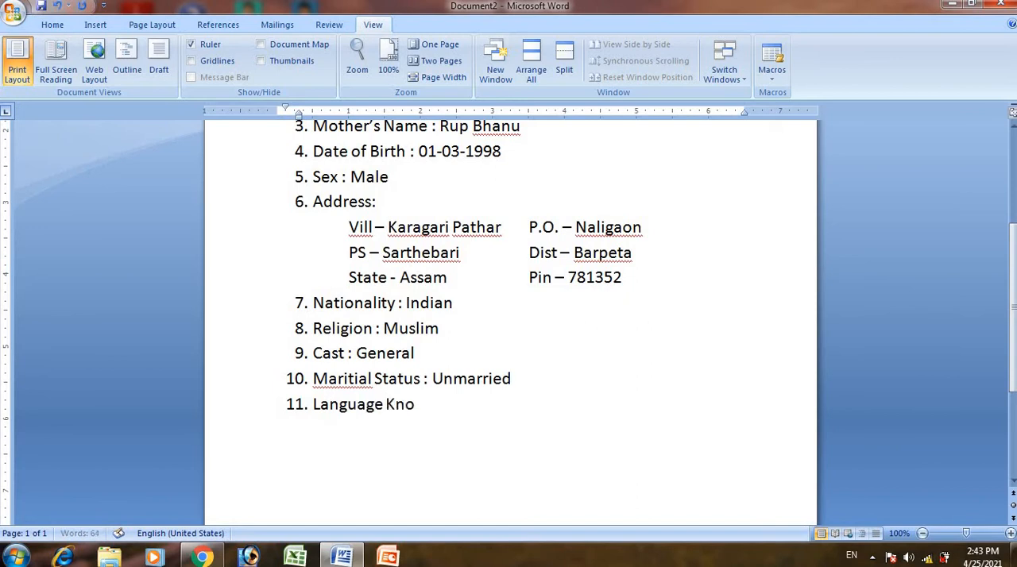
pyautogui.write('wn : Assamese')
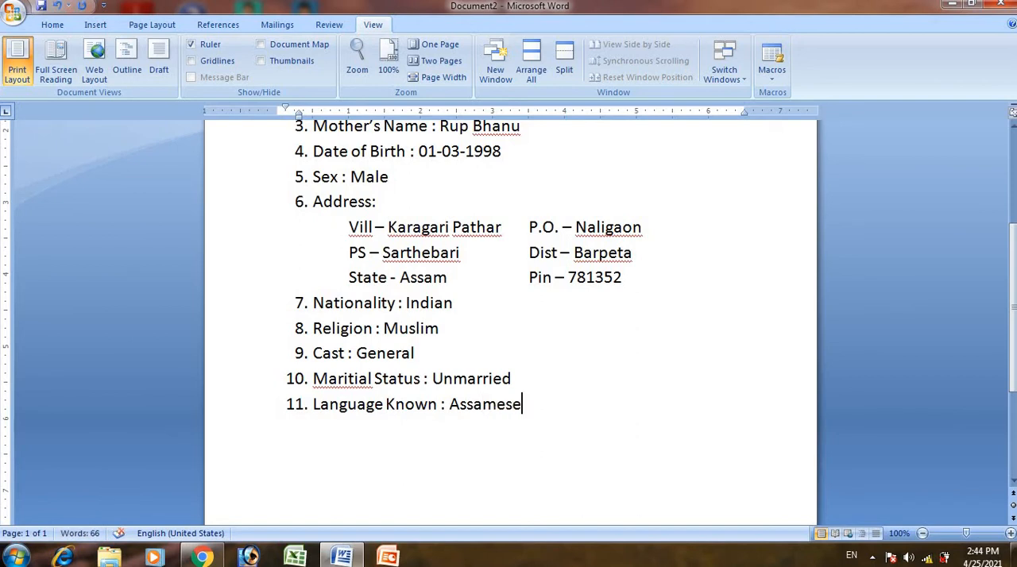
pyautogui.write(', Hindi, Engl')
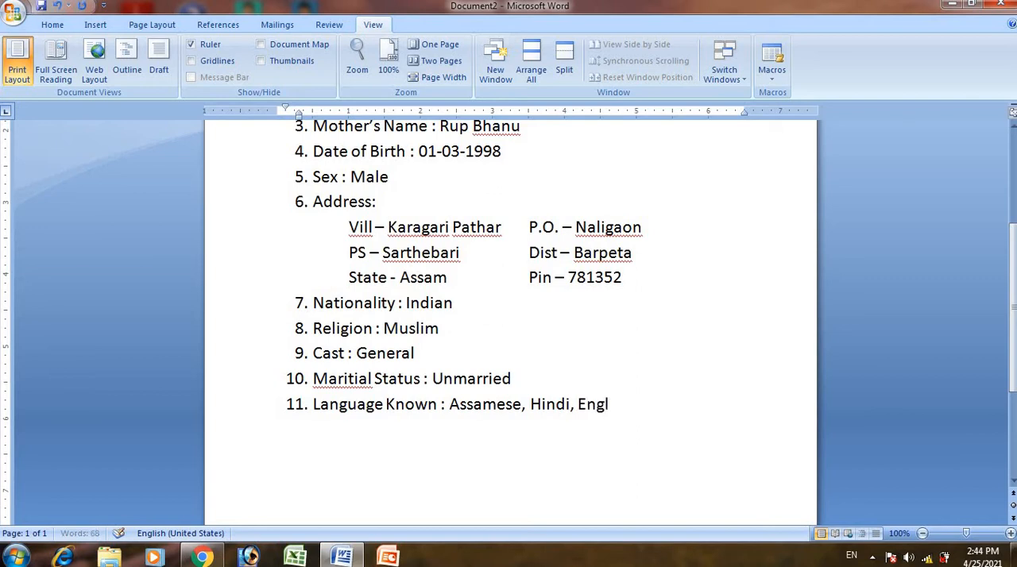
pyautogui.write('ish, Bangla')
# - Add item 12 labelled "Mobile No . :" and enter the mobile number
pyautogui.press('Return')
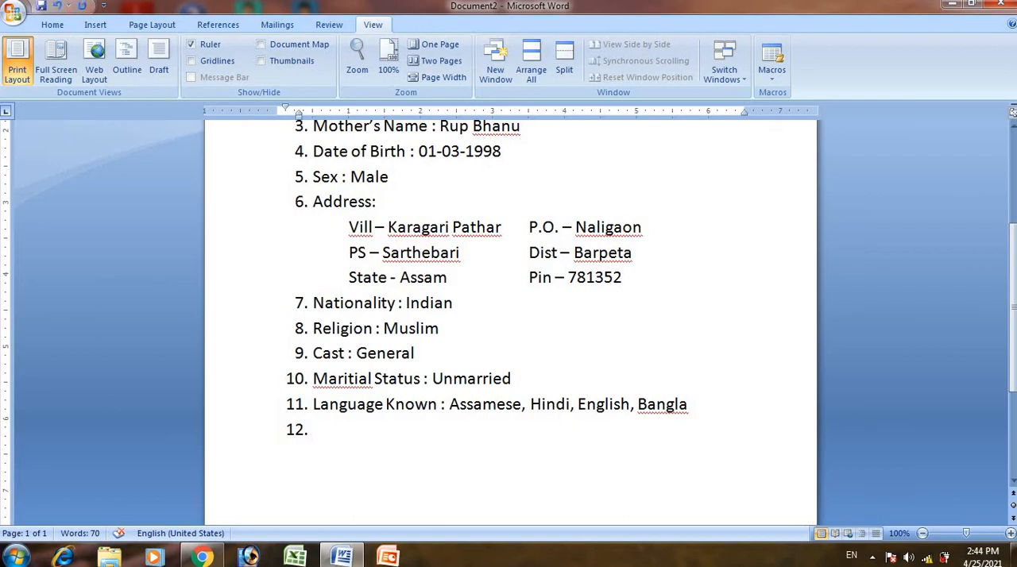
pyautogui.write('Mobil')
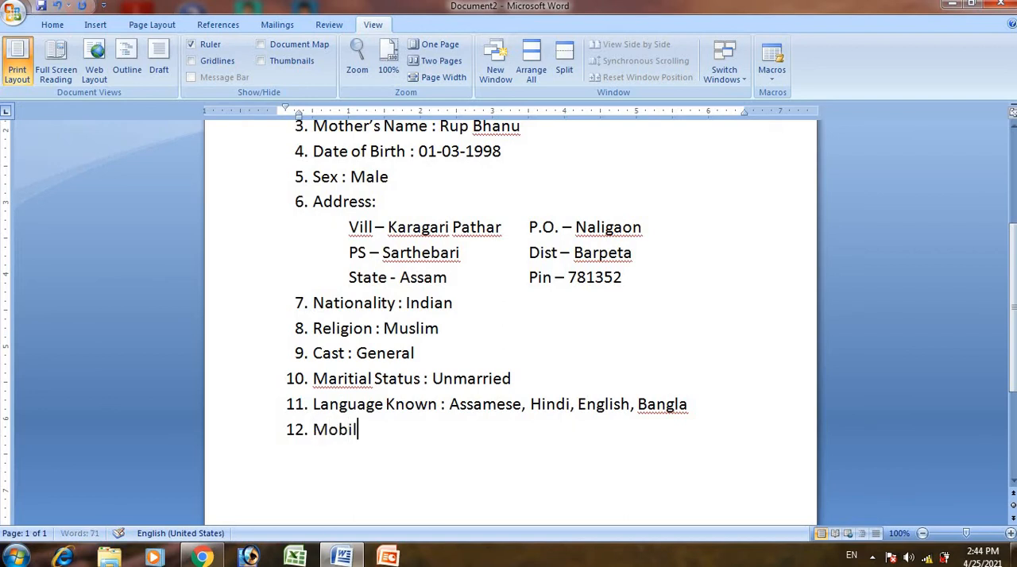
pyautogui.write('e No . : ')
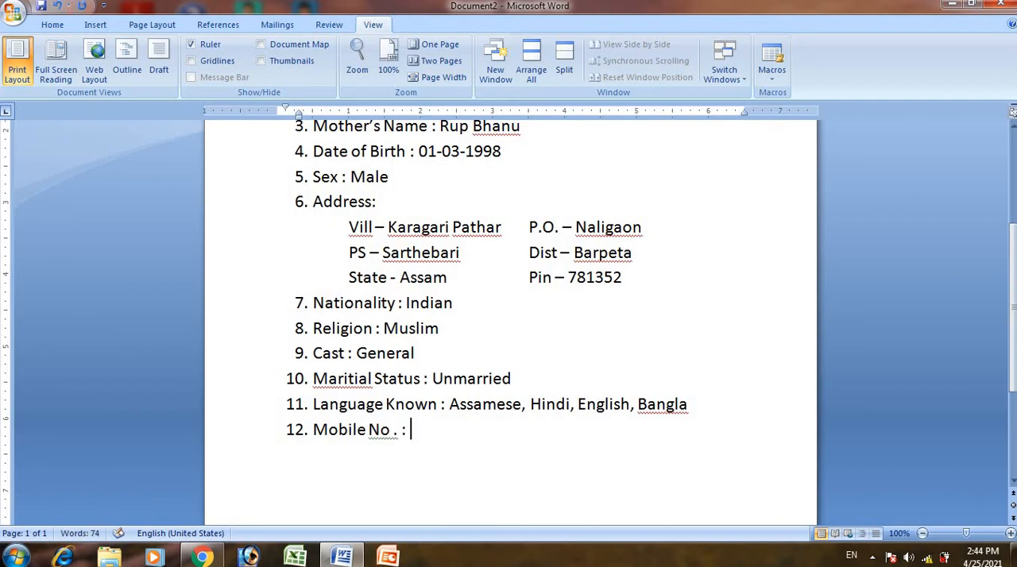
pyautogui.write('0000000')
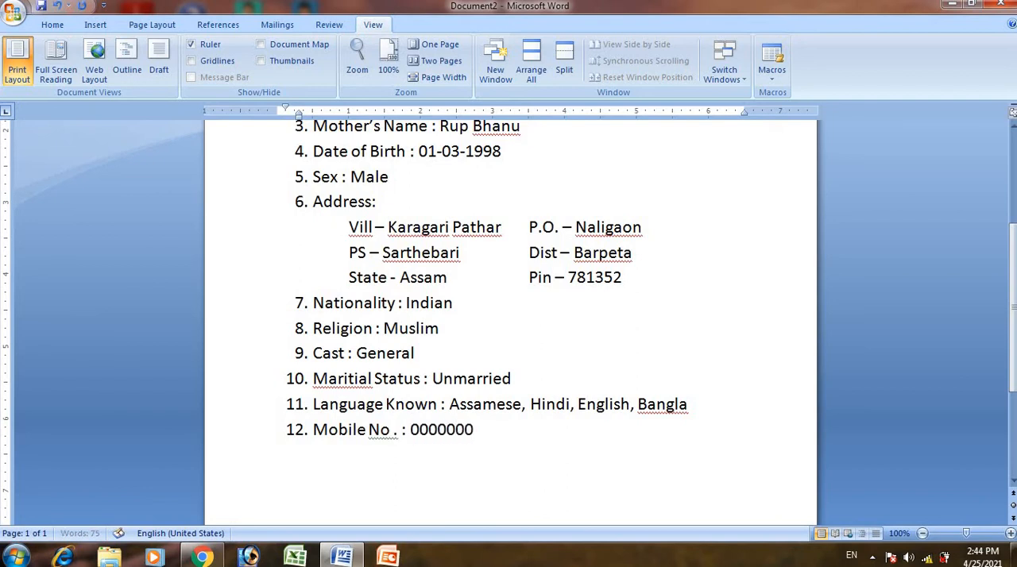
pyautogui.write('00')
# - Add item 13 labelled "Email Id :" and enter the person's e-mail address
pyautogui.press('Return')
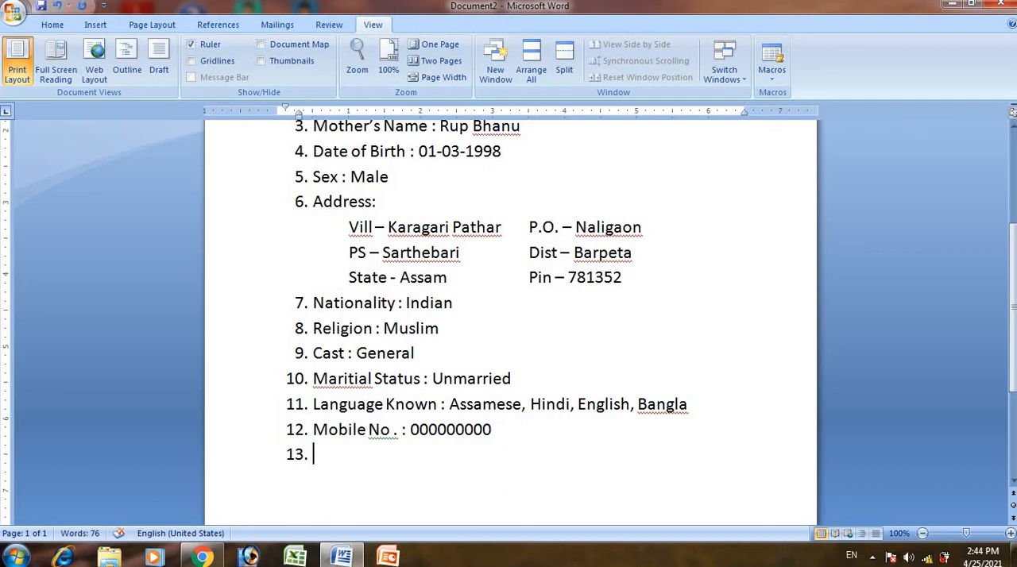
pyautogui.write('Email')
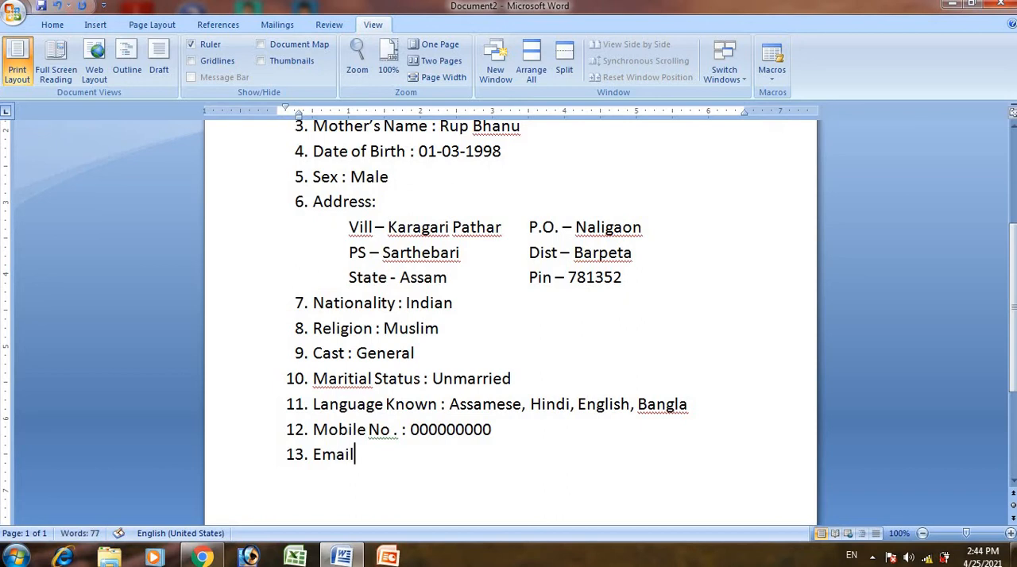
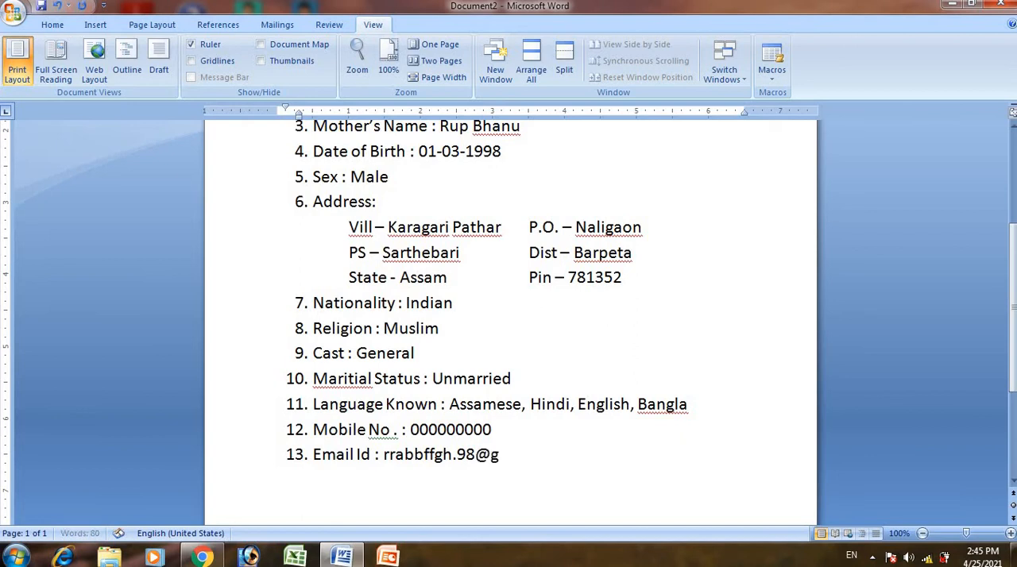
# - Add item 14 reading "Educational Qualifications :" and start an unnumbered line below it
pyautogui.press('Return')
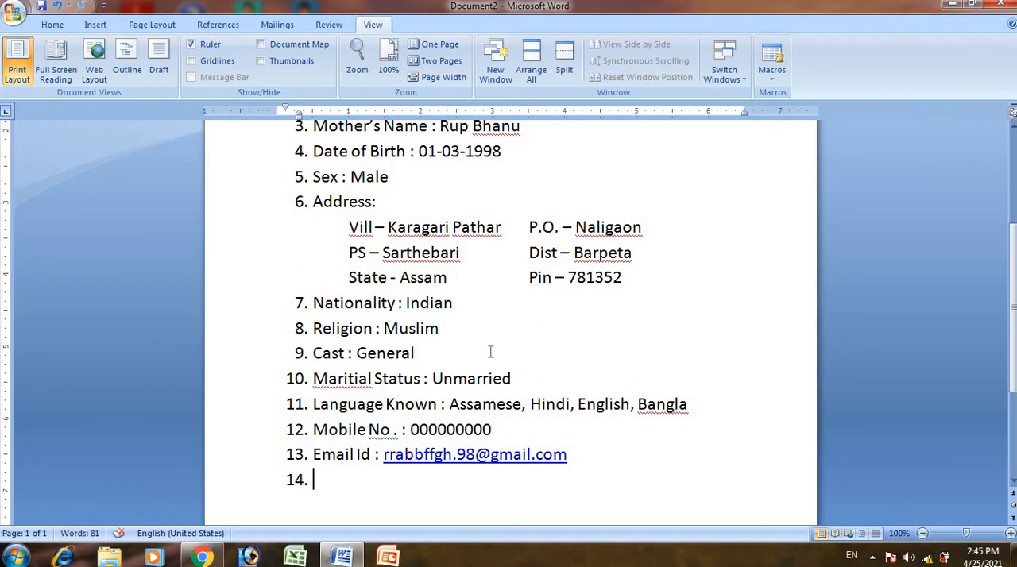
pyautogui.write('Educa')
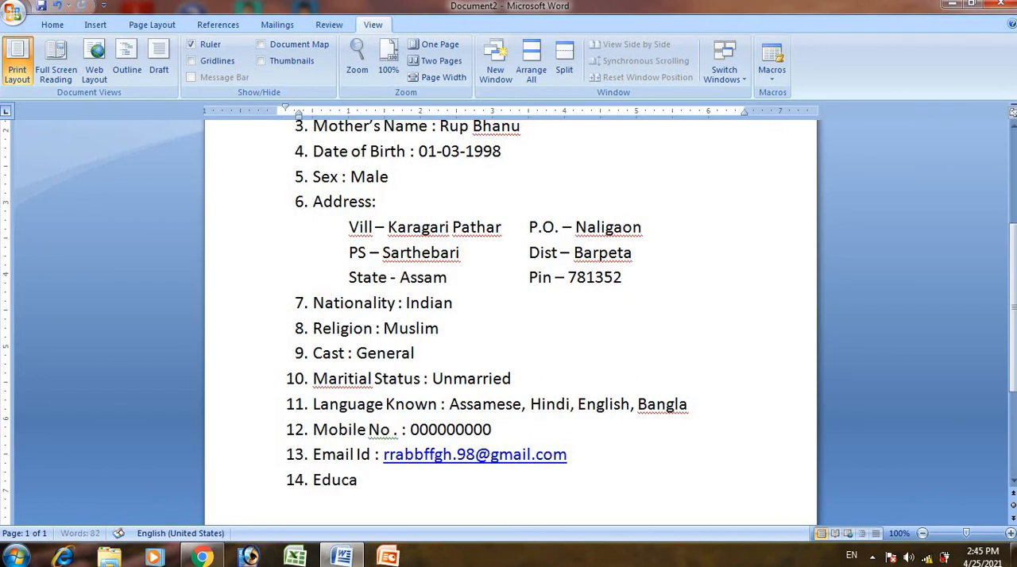
pyautogui.write('tional Q')
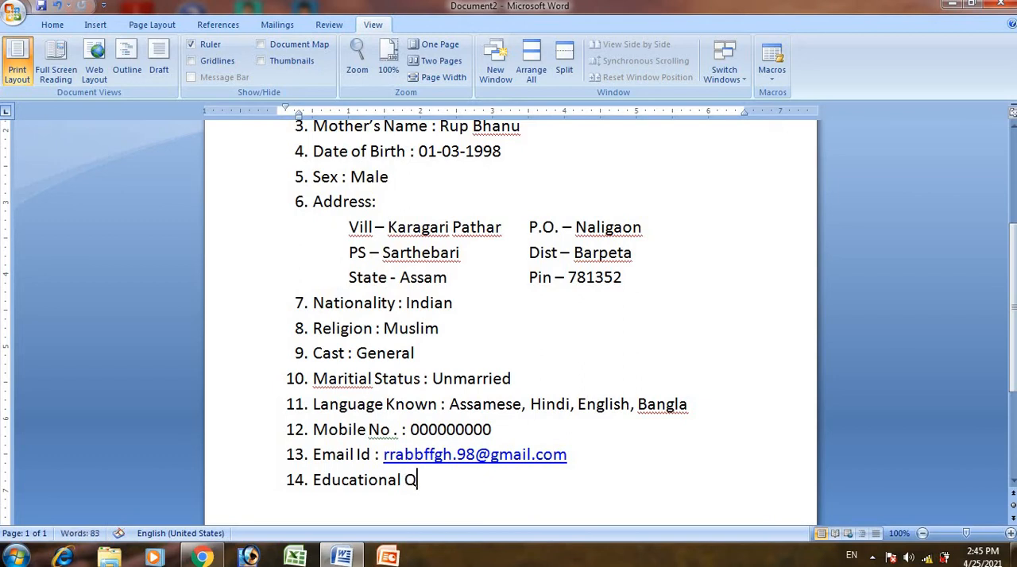
pyautogui.write('uali')
pyautogui.write('fi')
pyautogui.write('cation')
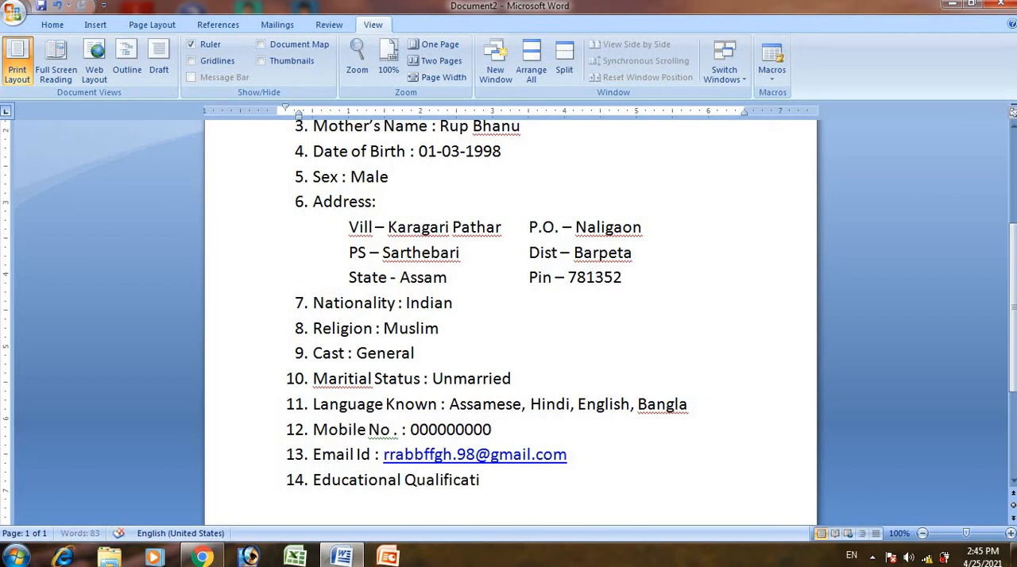
pyautogui.write('s :')
pyautogui.press('Return')
pyautogui.press('BackSpace')
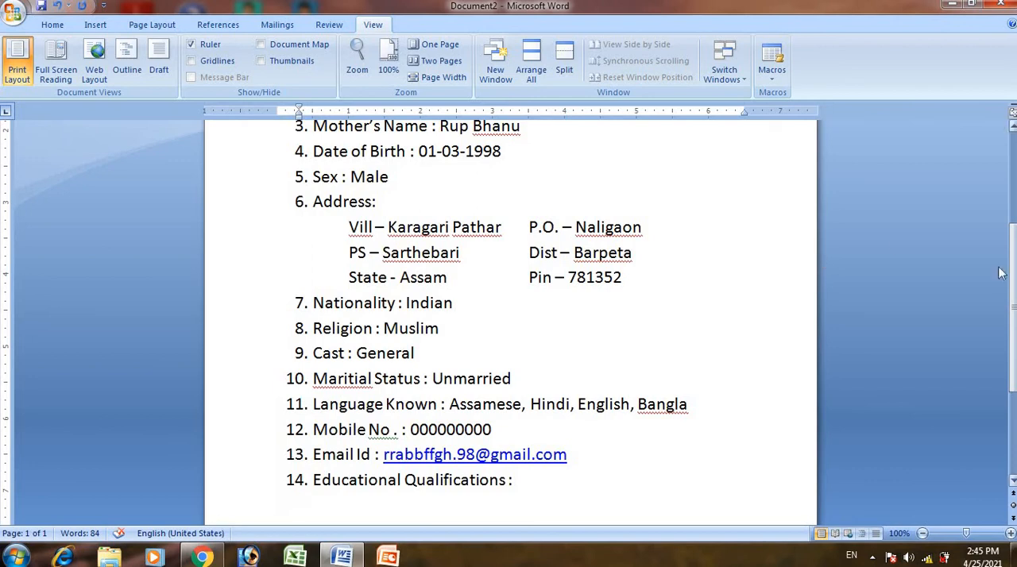
# - Insert a table with six columns and four rows below the Educational Qualifications item
pyautogui.scroll(-3, 1001, 274)
pyautogui.click(52, 24)
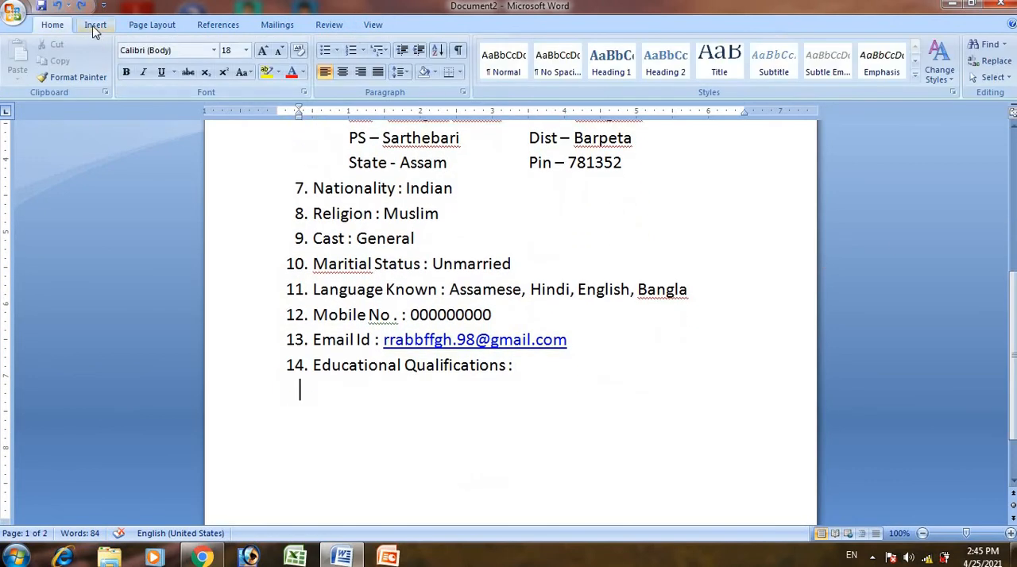
pyautogui.click(95, 25)
pyautogui.click(121, 56)
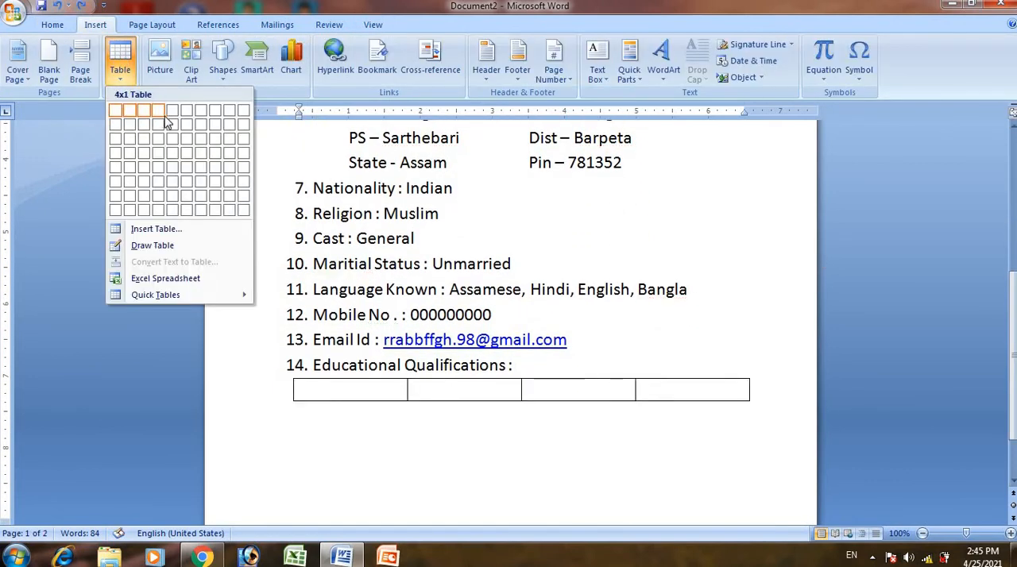
pyautogui.click(186, 157)
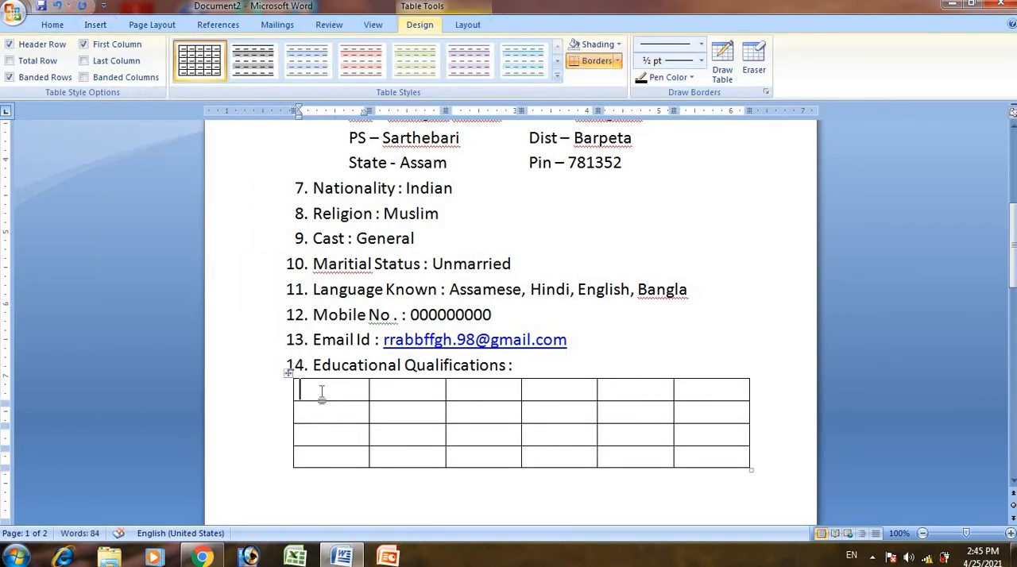
# - Fill the first two header cells of the qualifications table with "Sl No." and "Name of Exam."
pyautogui.write('Sl')
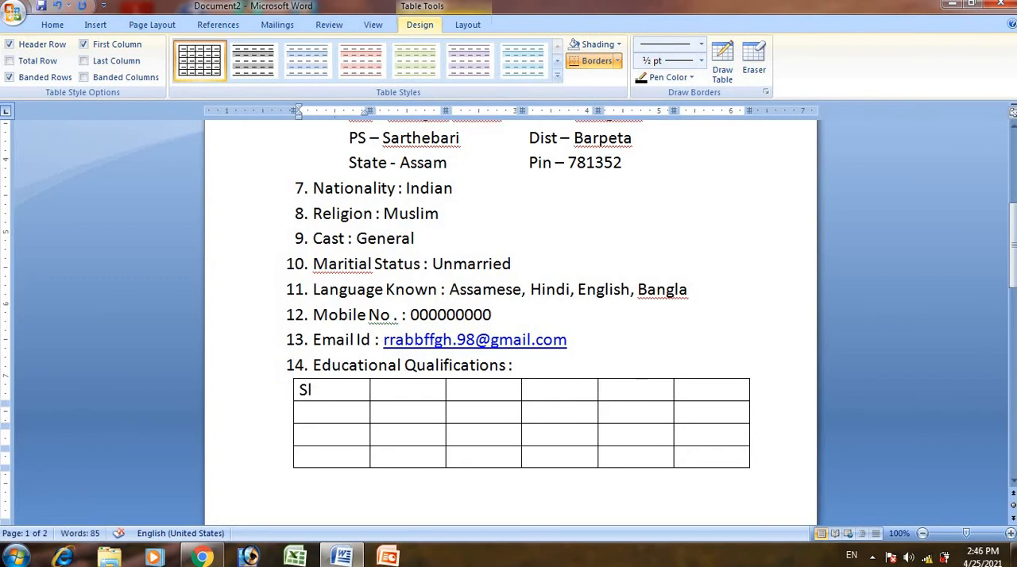
pyautogui.write(' No.')
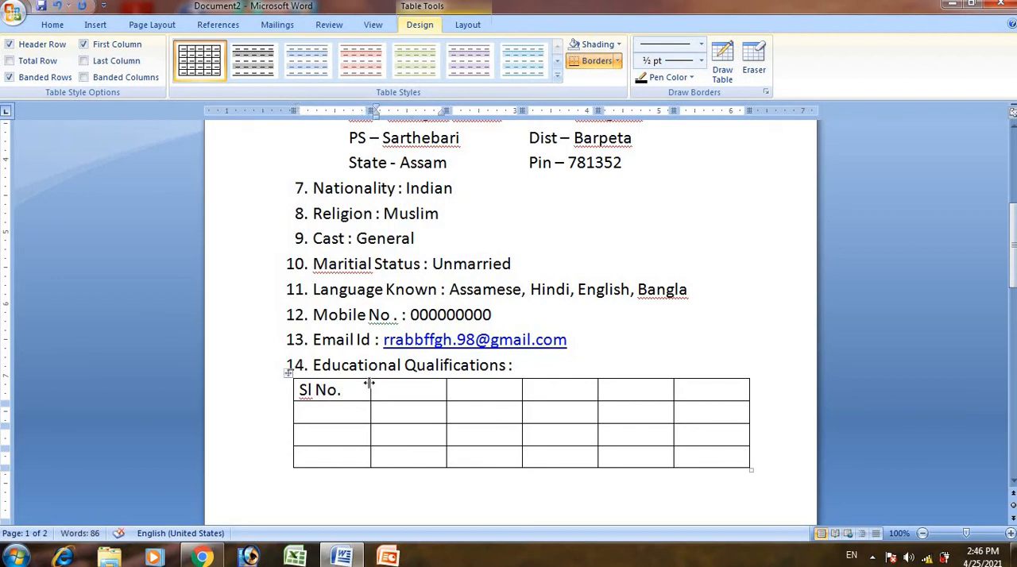
pyautogui.write('Name')
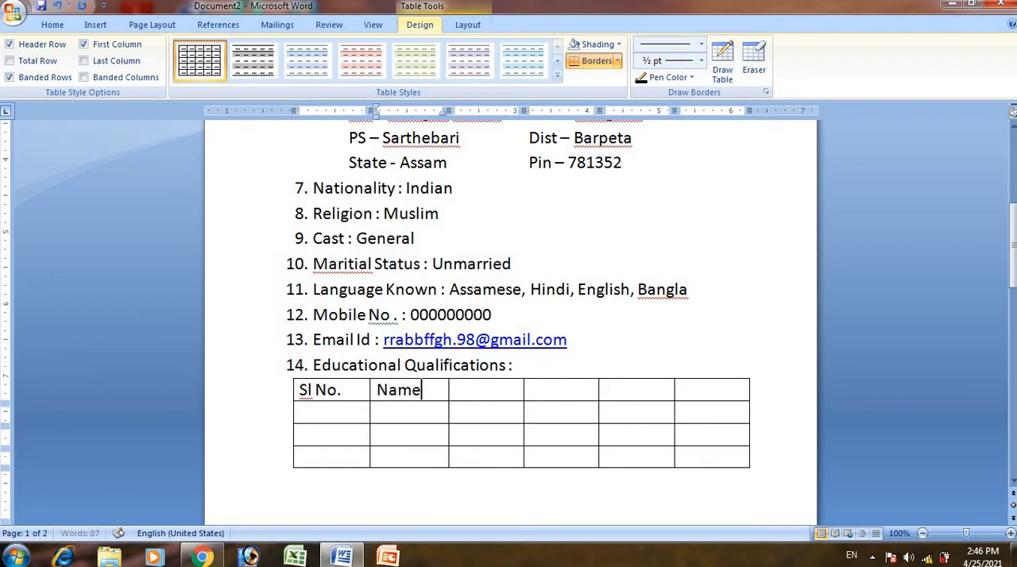
pyautogui.write(' of E')
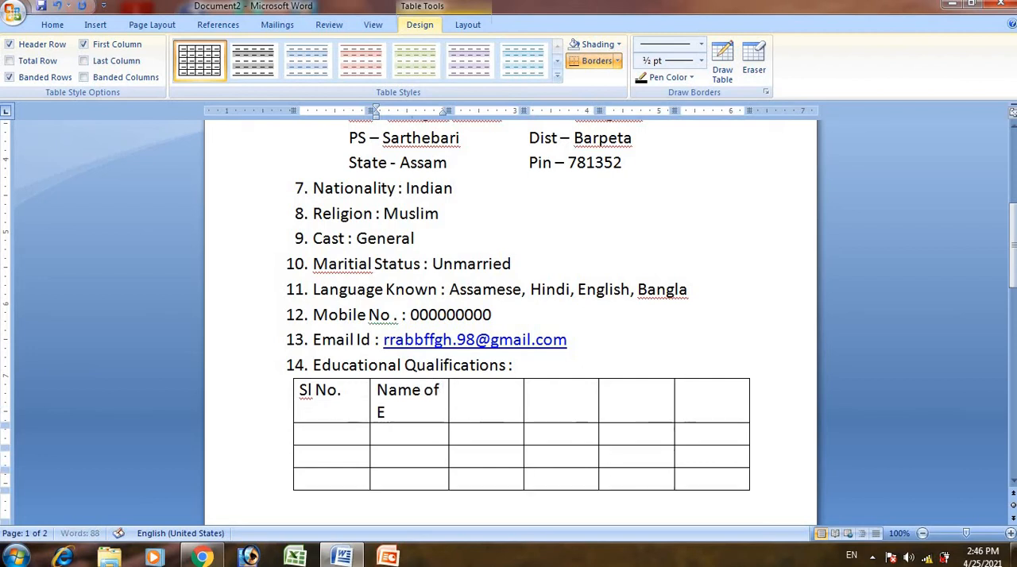
pyautogui.write('xam')
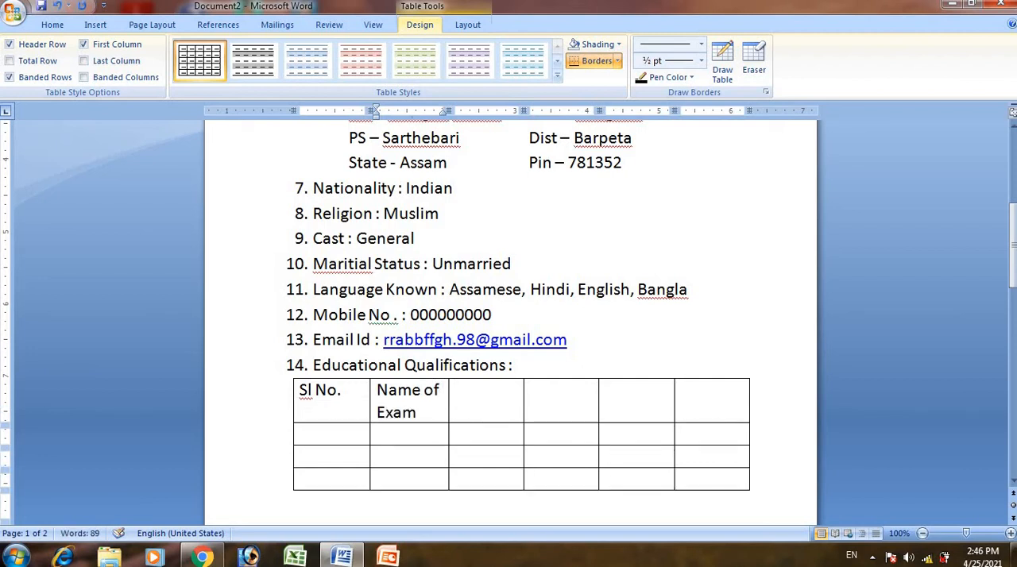
pyautogui.press('Tab')
pyautogui.click(421, 412)
pyautogui.write('.')
# - Fill the third and fourth header cells of the qualifications table with "Name of Board" and "Year of Passed"
pyautogui.press('Tab')
pyautogui.write('Name of')
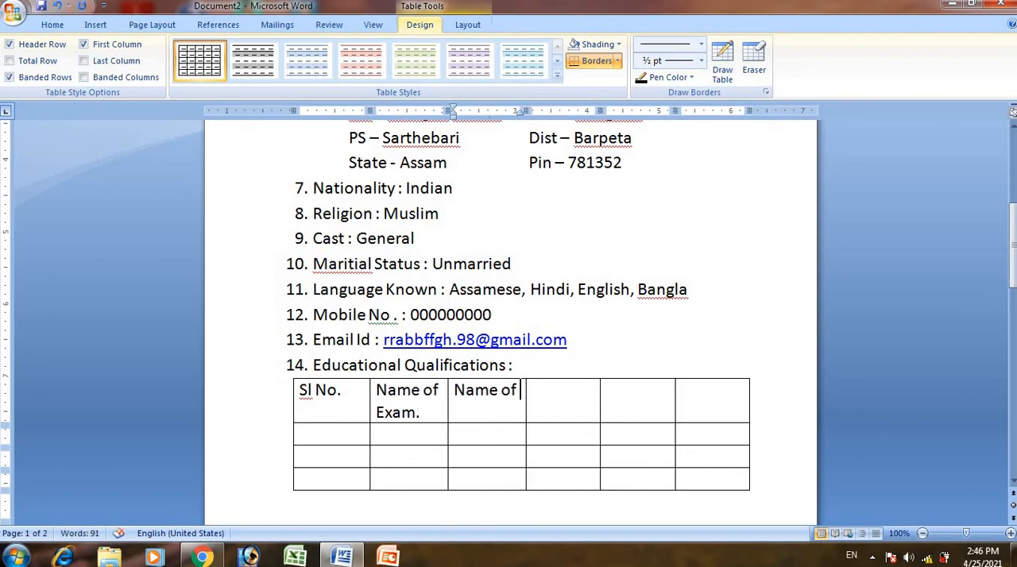
pyautogui.write(' Board')
pyautogui.press('Tab')
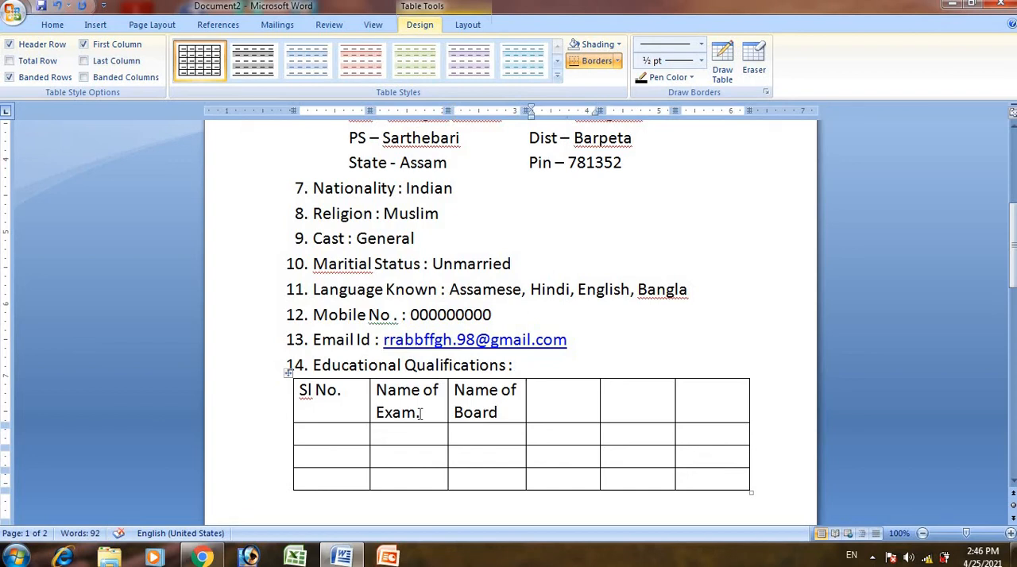
pyautogui.write('Year')
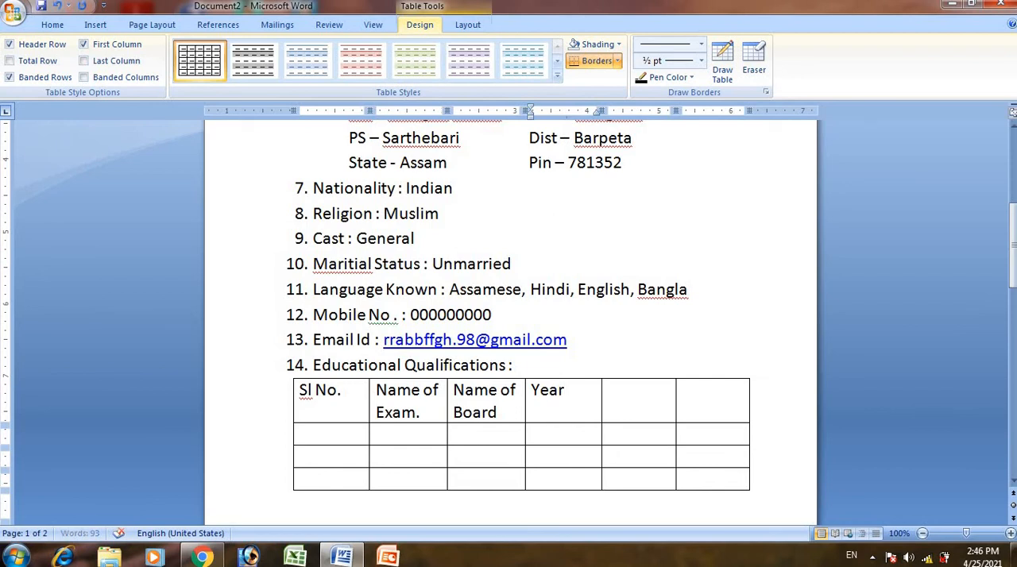
pyautogui.write(' of Passed')
pyautogui.press('Tab')
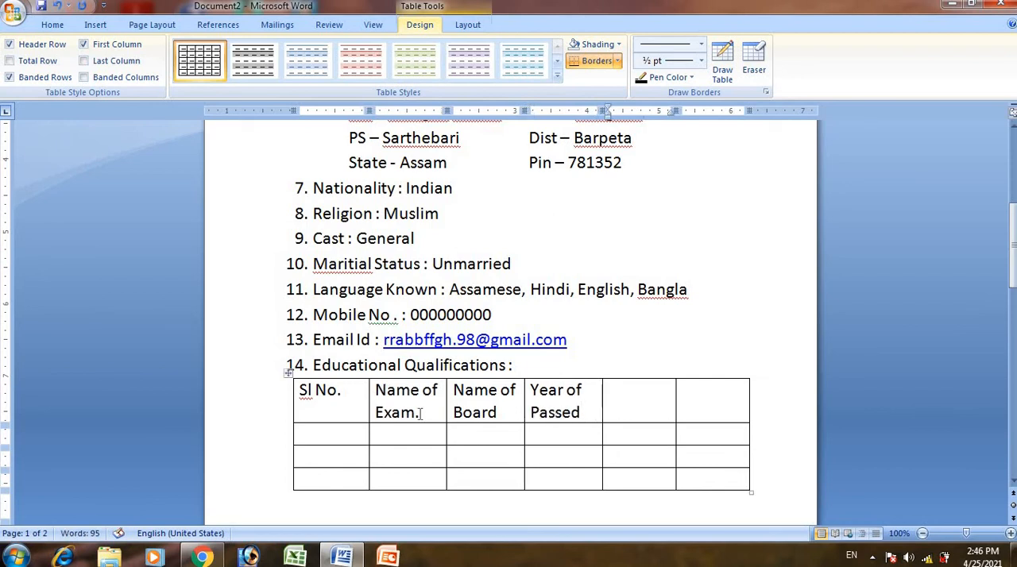
# - Fill the last two header cells of the qualifications table with "Percentage" and "Division"
pyautogui.write('P')
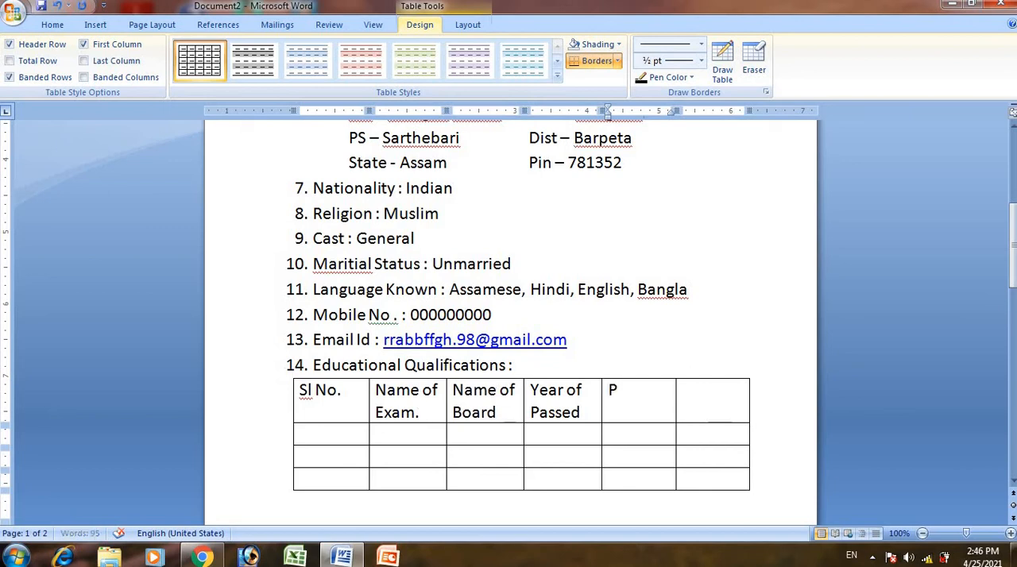
pyautogui.write('ercentage')
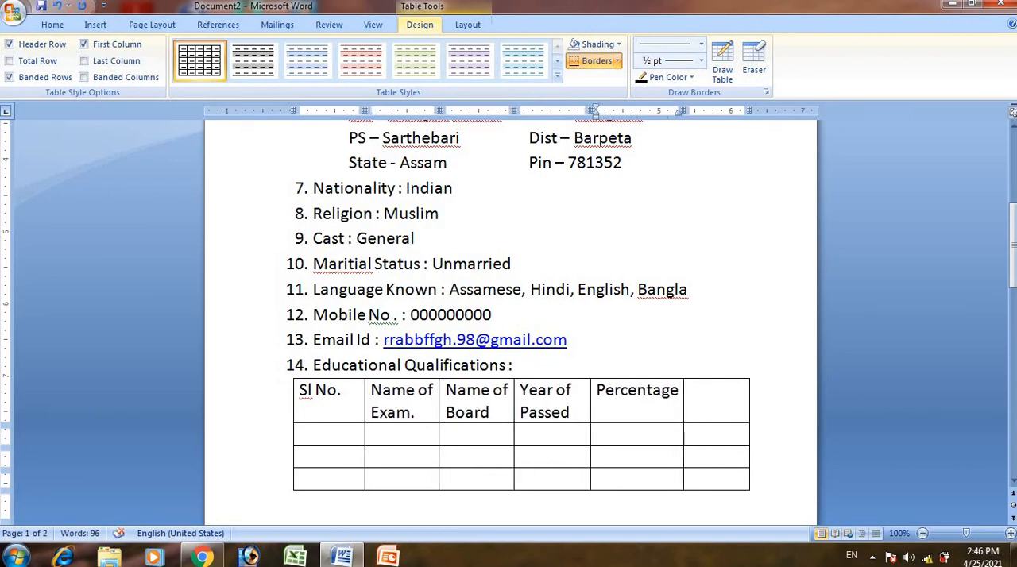
pyautogui.press('Tab')
pyautogui.write('D')
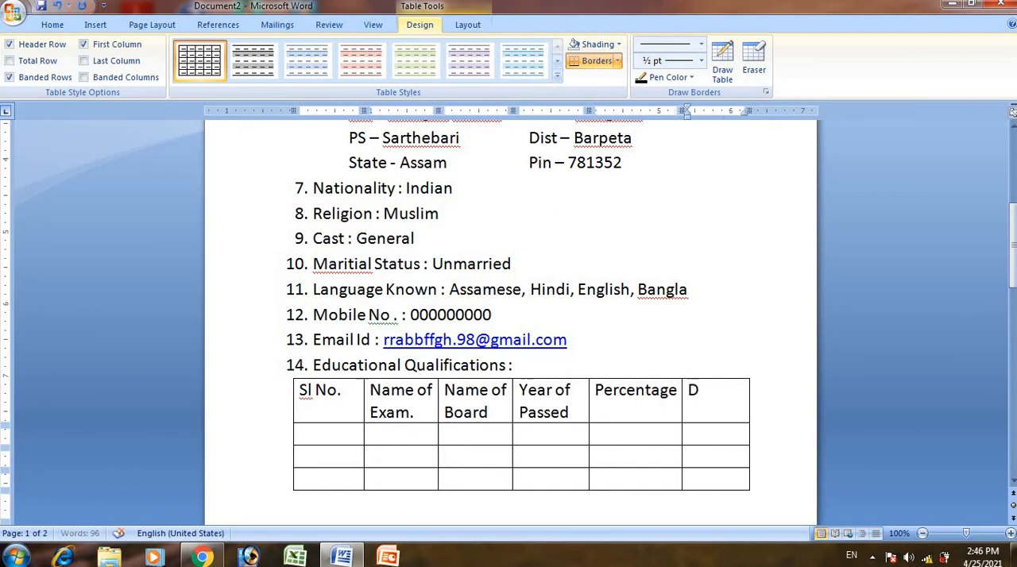
pyautogui.write('ivi')
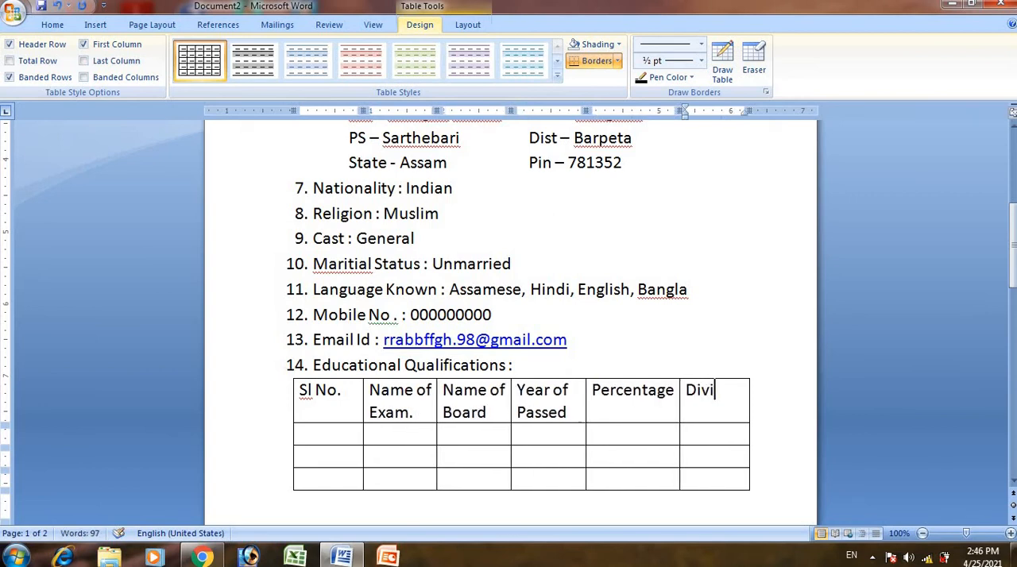
pyautogui.write('sion')
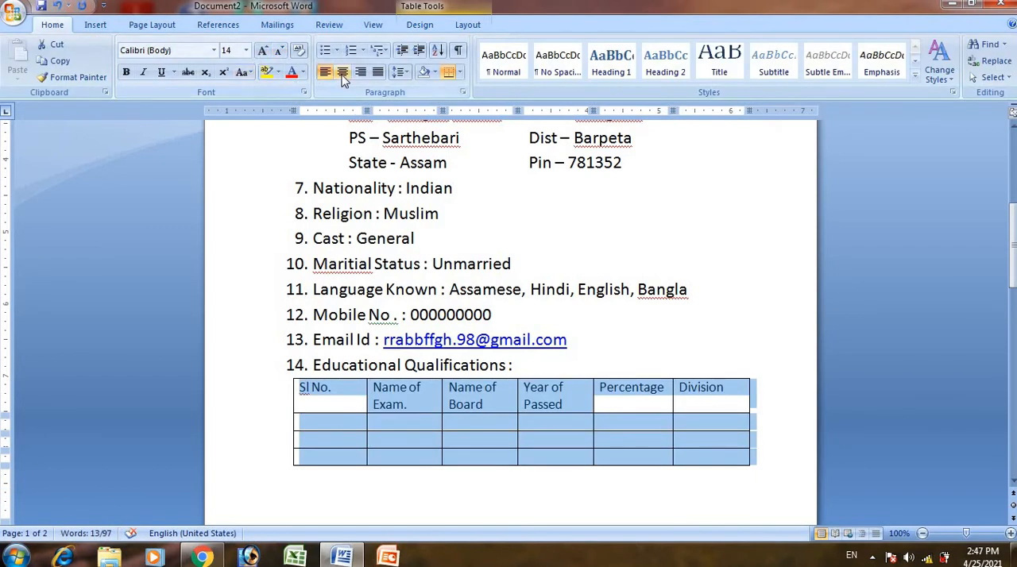
# - Widen the qualifications table beyond the text margins and insert a blank line between item 14 and the table
pyautogui.click(343, 71)
pyautogui.click(760, 483)
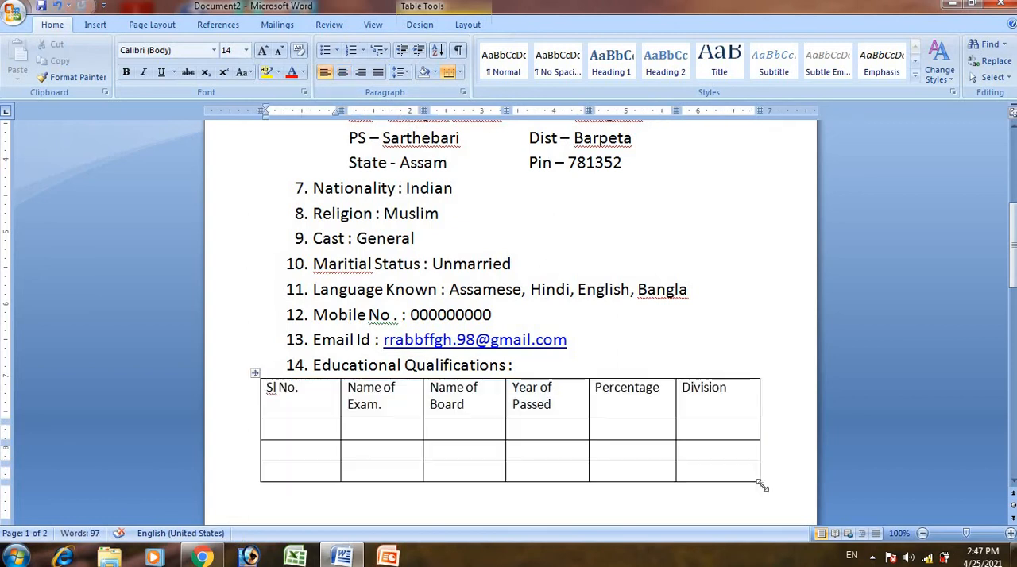
pyautogui.moveTo(760, 483); pyautogui.dragTo(781, 475)
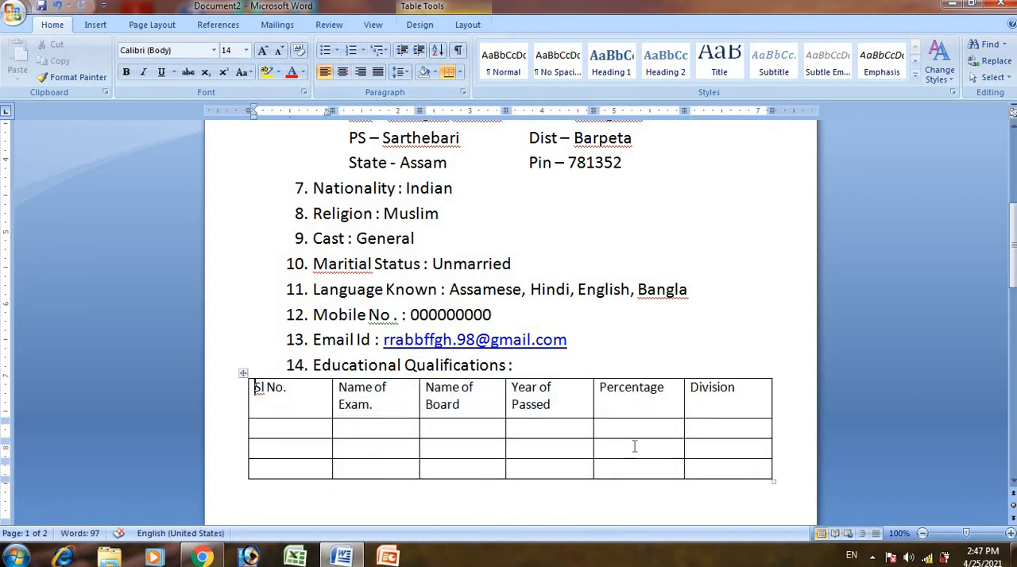
pyautogui.click(530, 370)
pyautogui.press('Return')
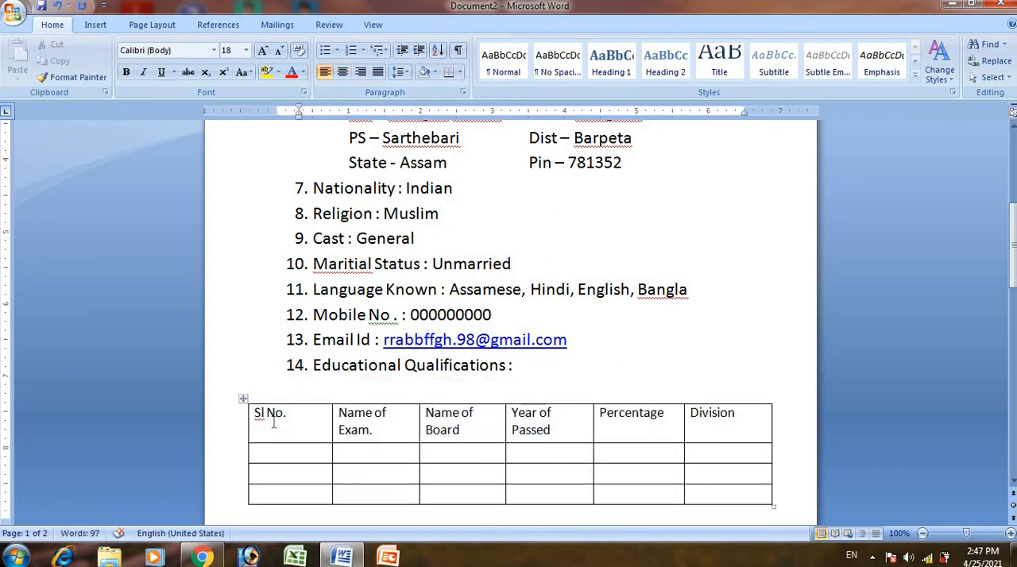
# - Center the text in all cells of the qualifications table and narrow the Sl No. column to fit its header
pyautogui.moveTo(255, 413); pyautogui.dragTo(731, 504)
pyautogui.click(342, 72)
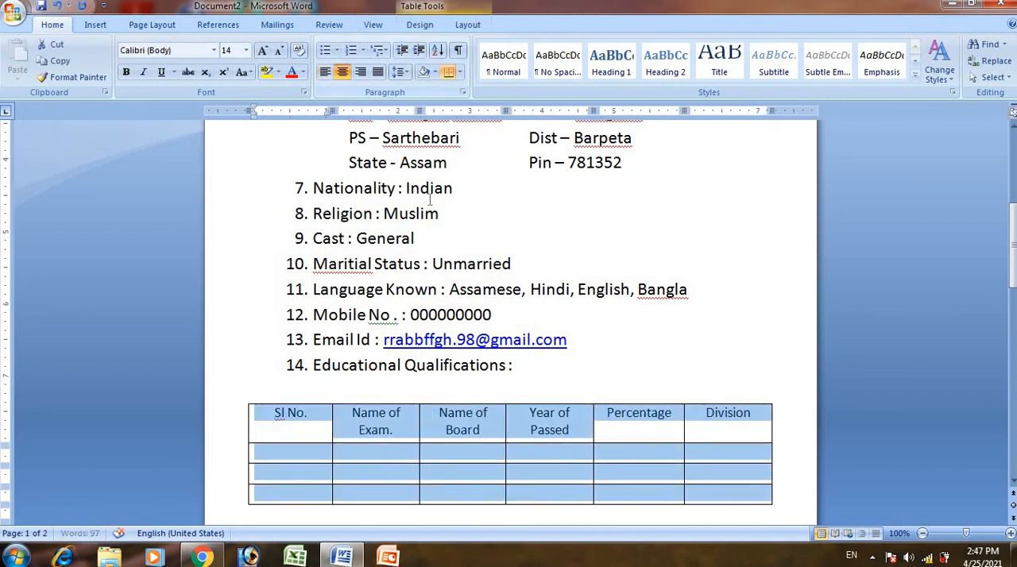
pyautogui.click(622, 329)
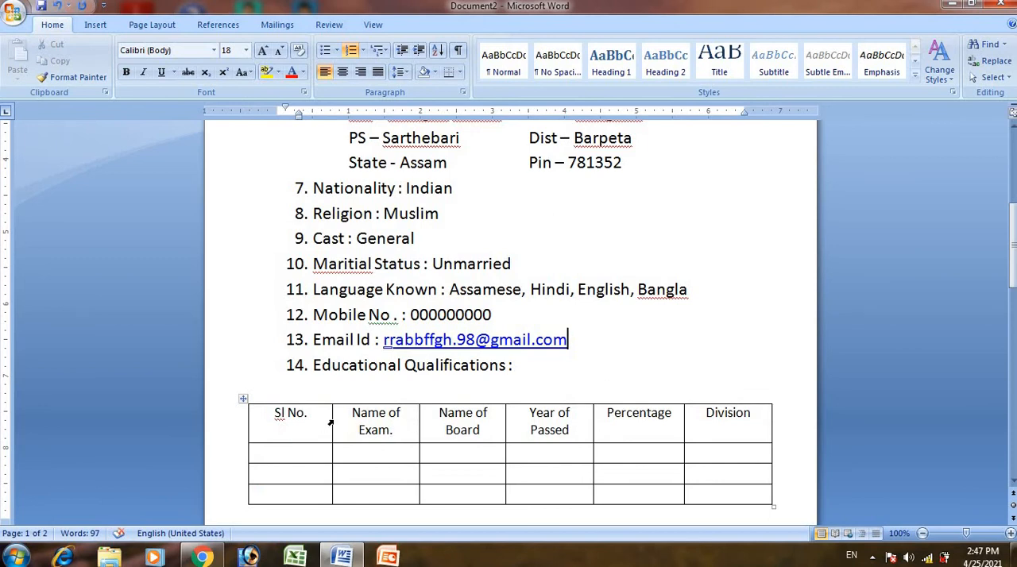
pyautogui.moveTo(331, 422); pyautogui.dragTo(295, 427)
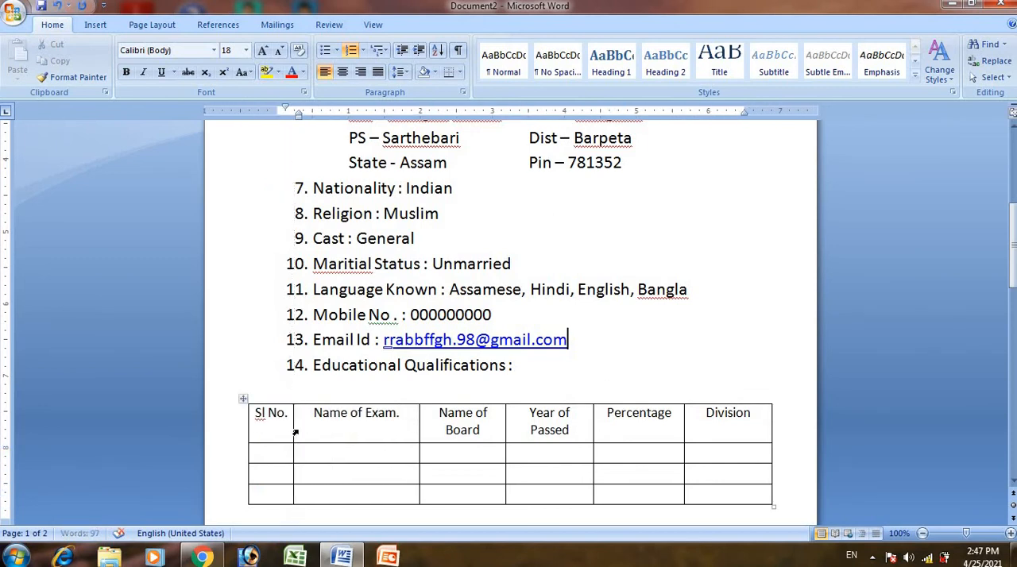
# - Try to add a full stop after the S in the first header cell, and restore "Sl No."
pyautogui.click(261, 421)
pyautogui.press('Delete')
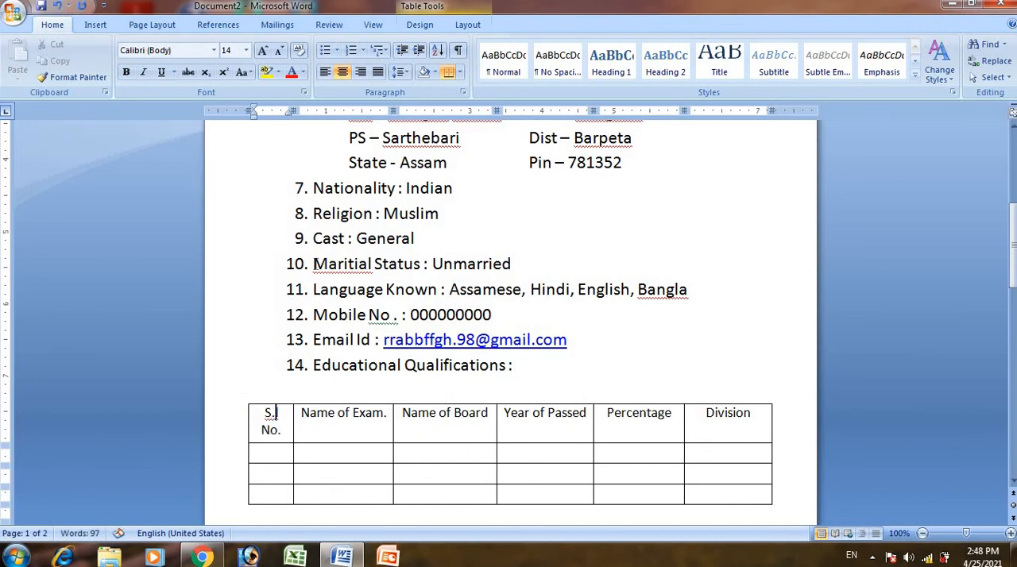
pyautogui.write('.')
pyautogui.press('BackSpace')
pyautogui.write('l')
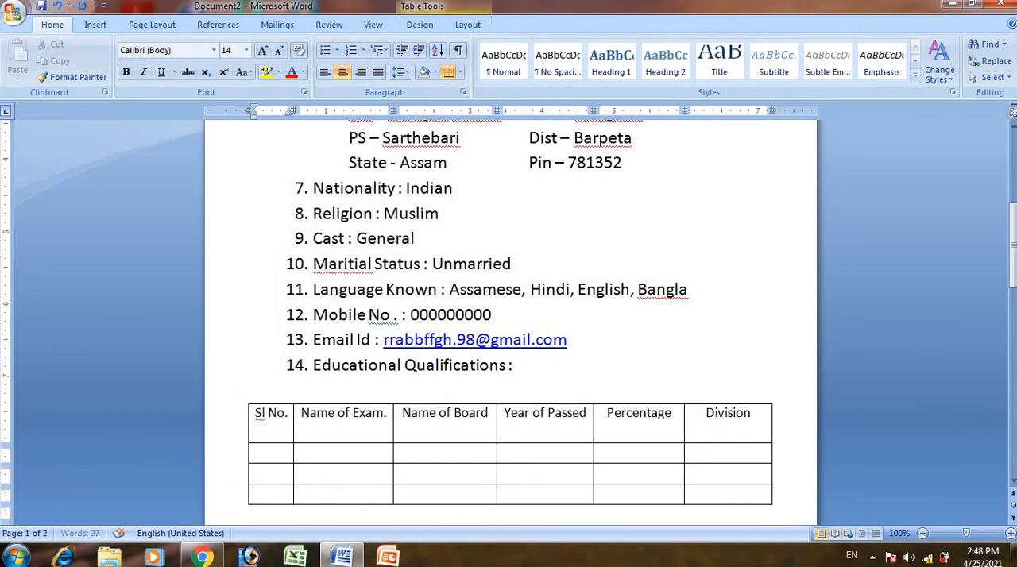
# - Number the three rows 1, 2 and 3 in the Sl No. column and reduce the header row's height to one line
pyautogui.click(289, 456)
pyautogui.write('1')
pyautogui.press('Down')
pyautogui.write('2')
pyautogui.click(275, 495)
pyautogui.write('3')
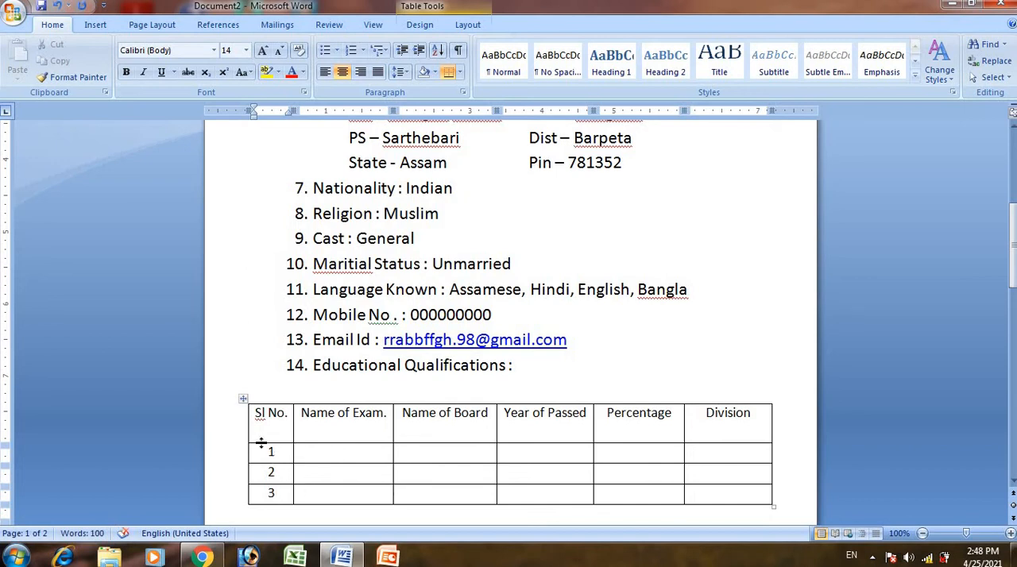
pyautogui.moveTo(261, 443); pyautogui.dragTo(262, 428)
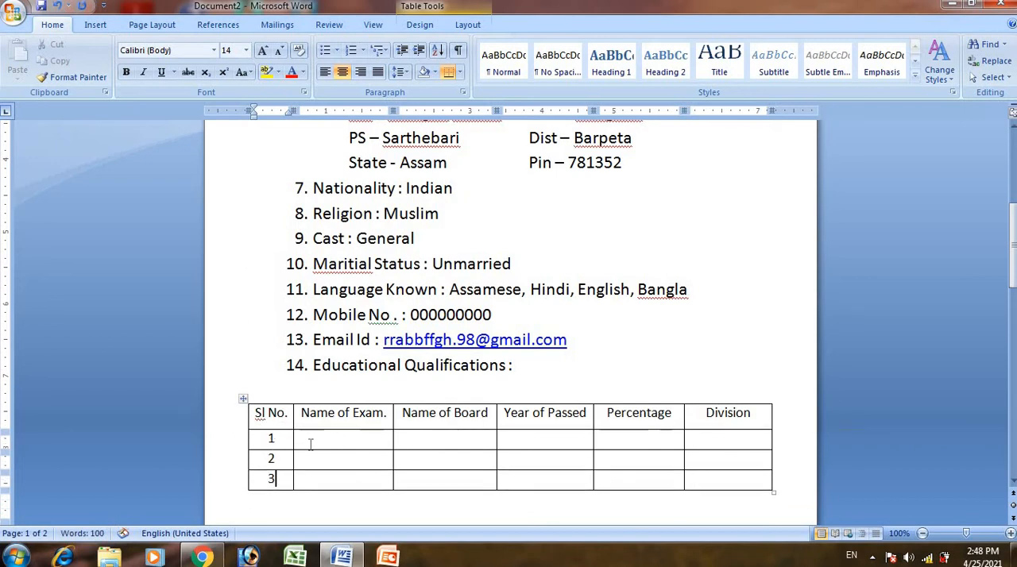
# - In row 1 of the table, enter exam "HSLC", board "SEBA" and year of passing 2014
pyautogui.click(299, 447)
pyautogui.write('HSLC')
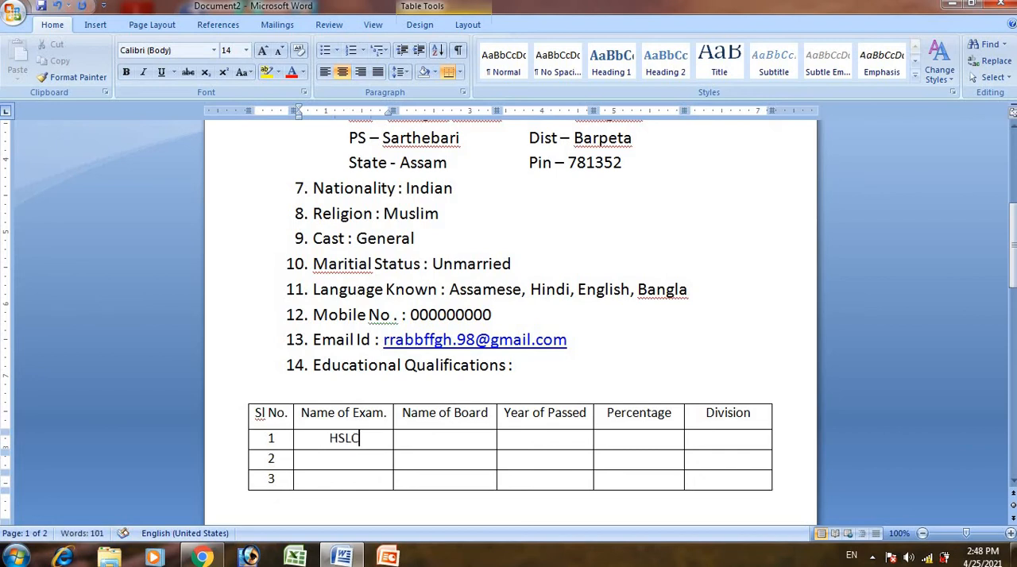
pyautogui.press('Tab')
pyautogui.write('SEBA')
pyautogui.press('Tab')
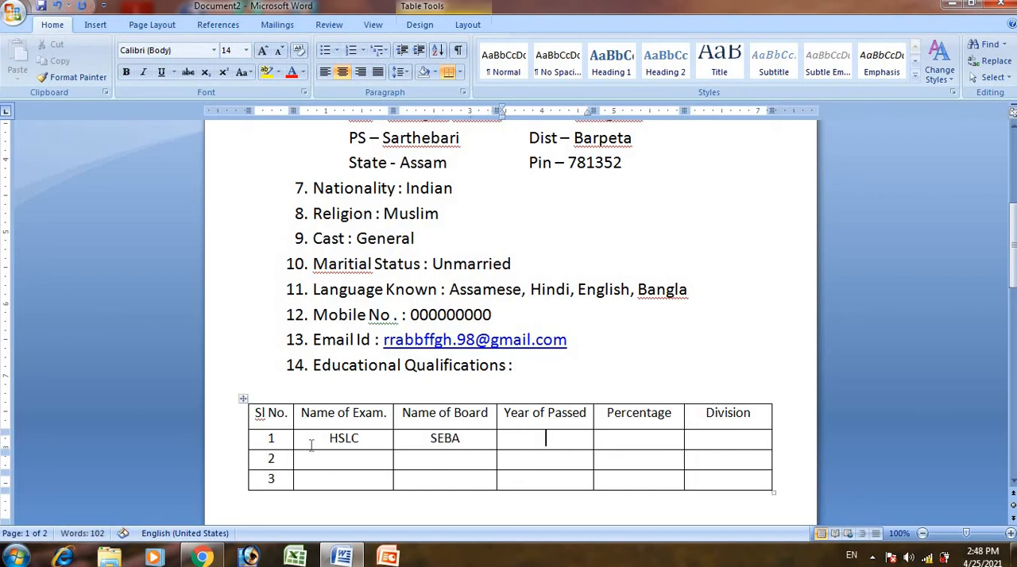
pyautogui.write('2014')
pyautogui.press('Tab')
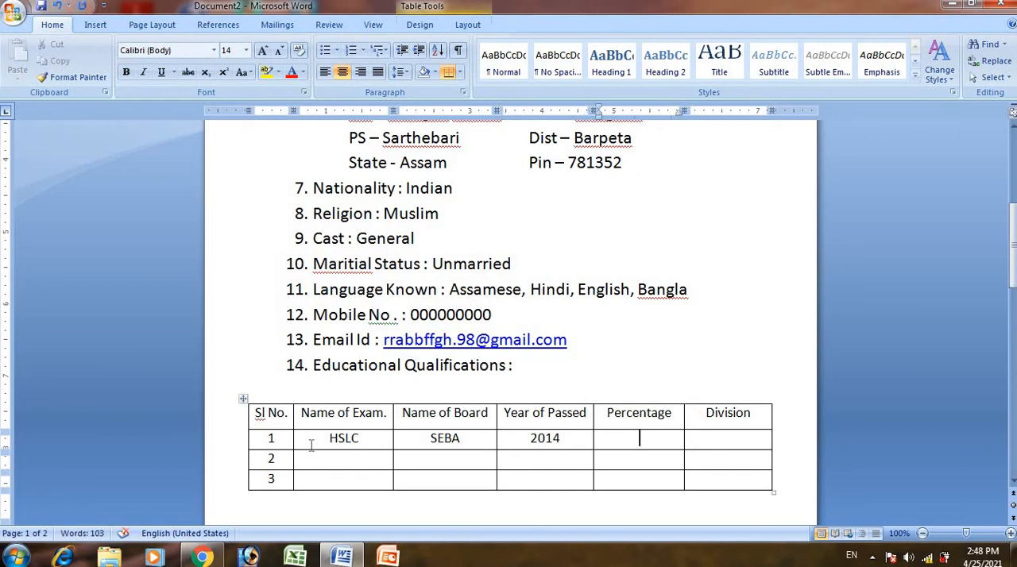
# - Complete row 1 with the percentage 64% and the division 1st, with a superscript ordinal
pyautogui.write('64%')
pyautogui.press('Tab')
pyautogui.write('1st')
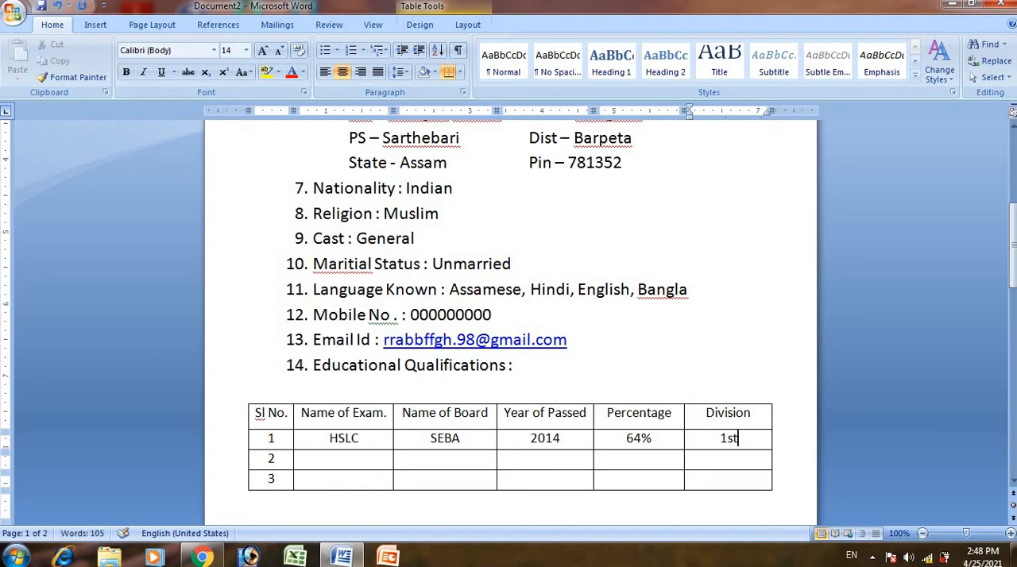
pyautogui.press('Tab')
# - In row 2 of the table, enter exam "HS", board "AHSEC" and year of passing 2016
pyautogui.click(344, 461)
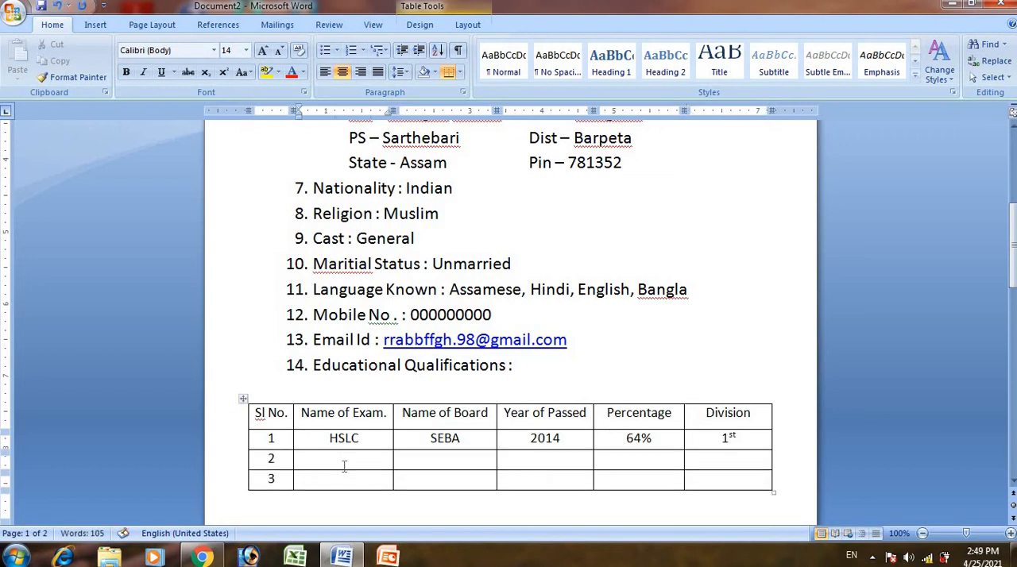
pyautogui.write('HS')
pyautogui.press('Tab')
pyautogui.write('AHSE')
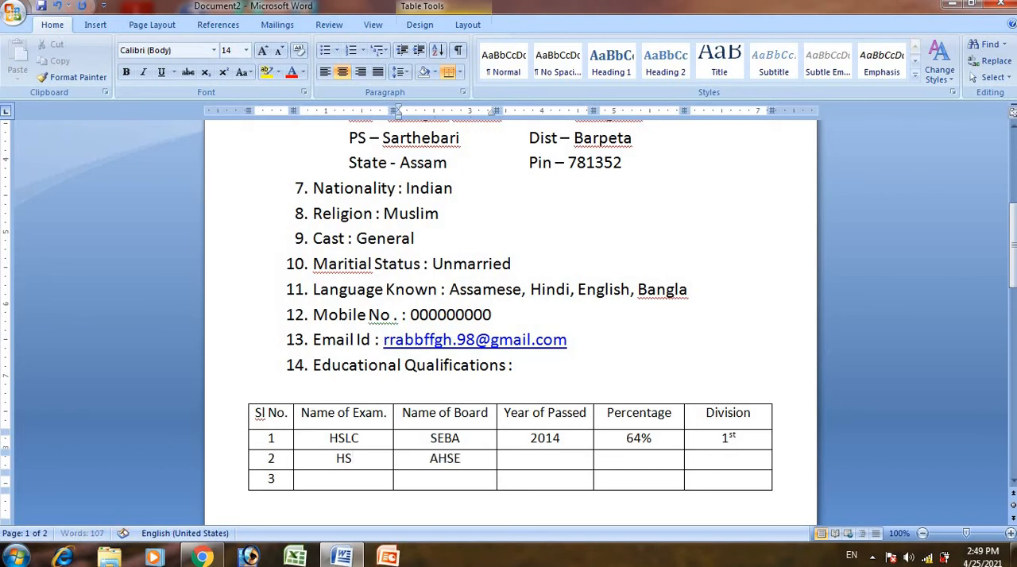
pyautogui.write('C')
pyautogui.press('Tab')
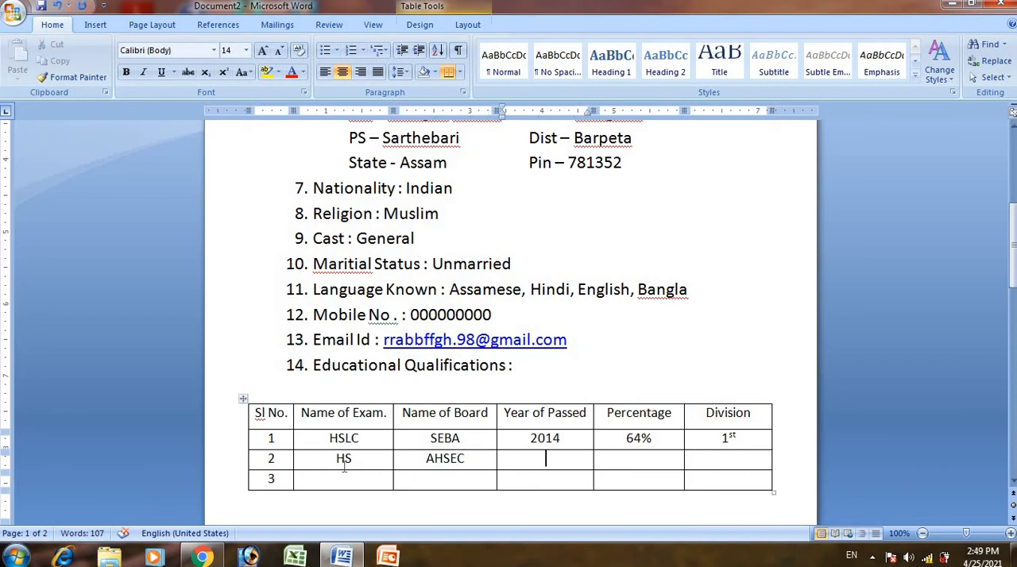
pyautogui.write('2016')
pyautogui.press('Tab')
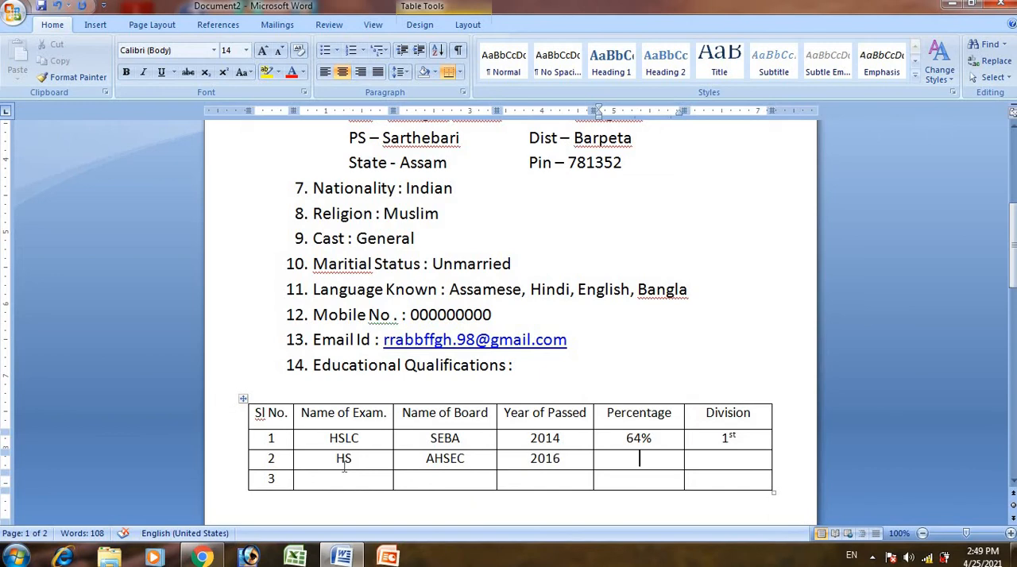
# - Complete row 2 with the percentage 67% and the division 1st, with a superscript ordinal
pyautogui.write('67%')
pyautogui.press('Tab')
pyautogui.write('1')
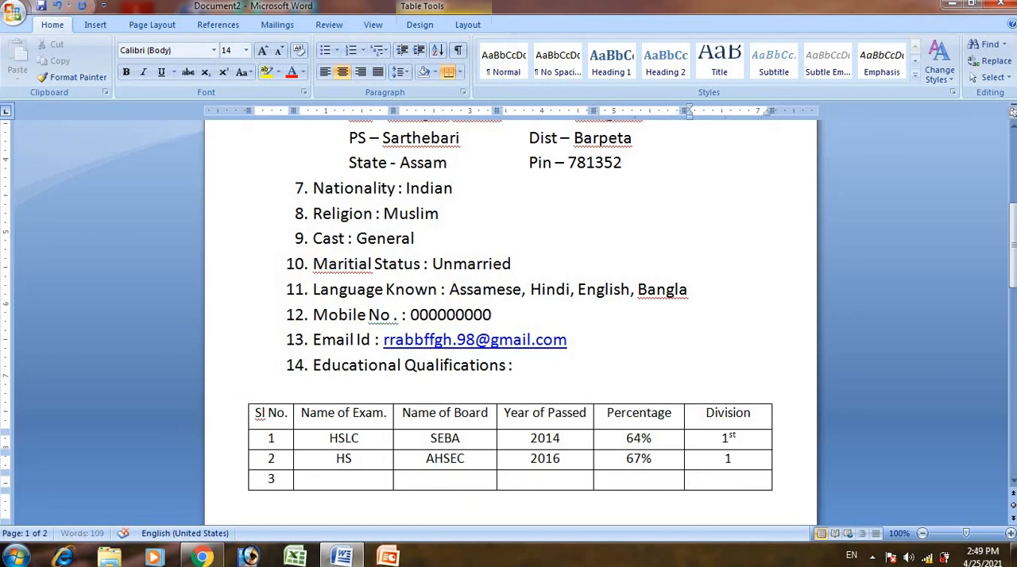
pyautogui.write('st')
pyautogui.click(361, 477)
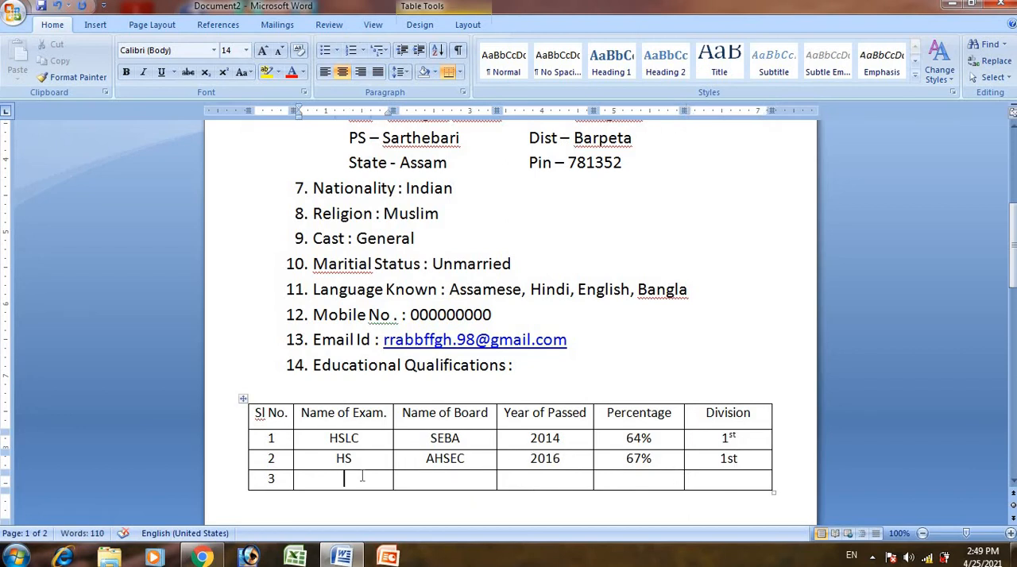
pyautogui.click(736, 460)
pyautogui.press('space')
# - In row 3 of the table, enter exam "Degree", board "GU" and year of passing 2019
pyautogui.click(362, 481)
pyautogui.write('Degree')
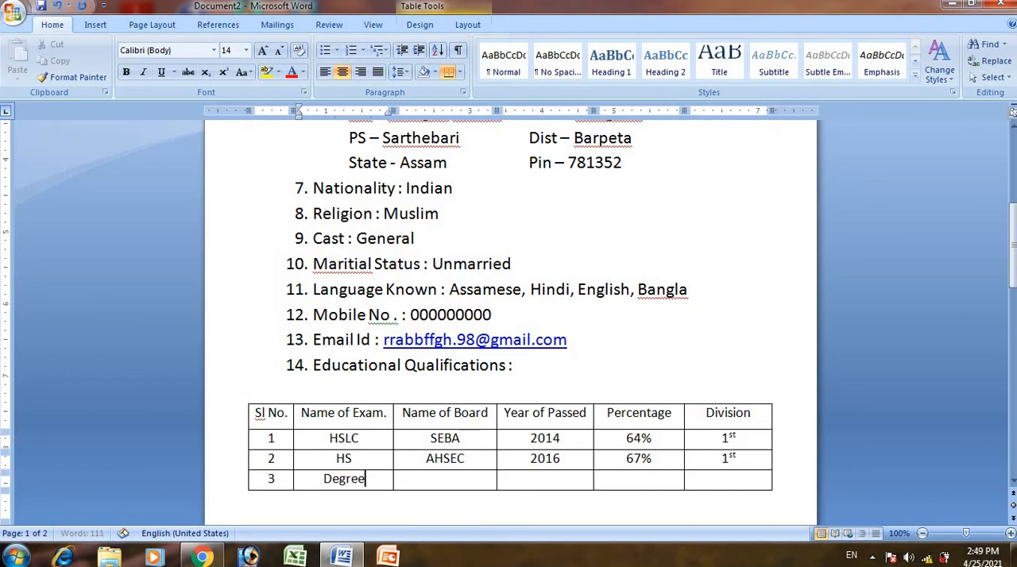
pyautogui.press('Tab')
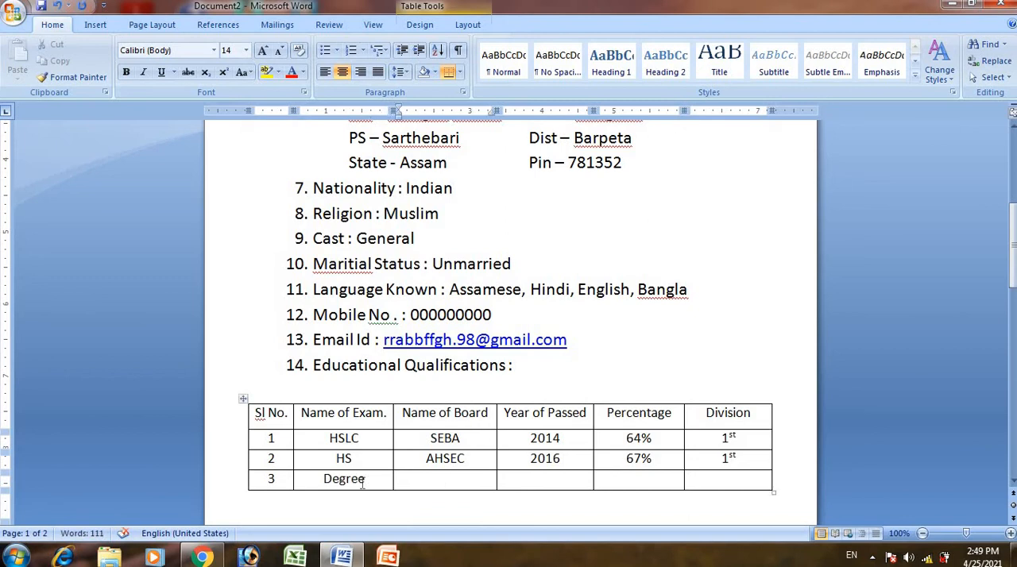
pyautogui.write('GU')
pyautogui.press('Tab')
pyautogui.write('2019')
pyautogui.press('Tab')
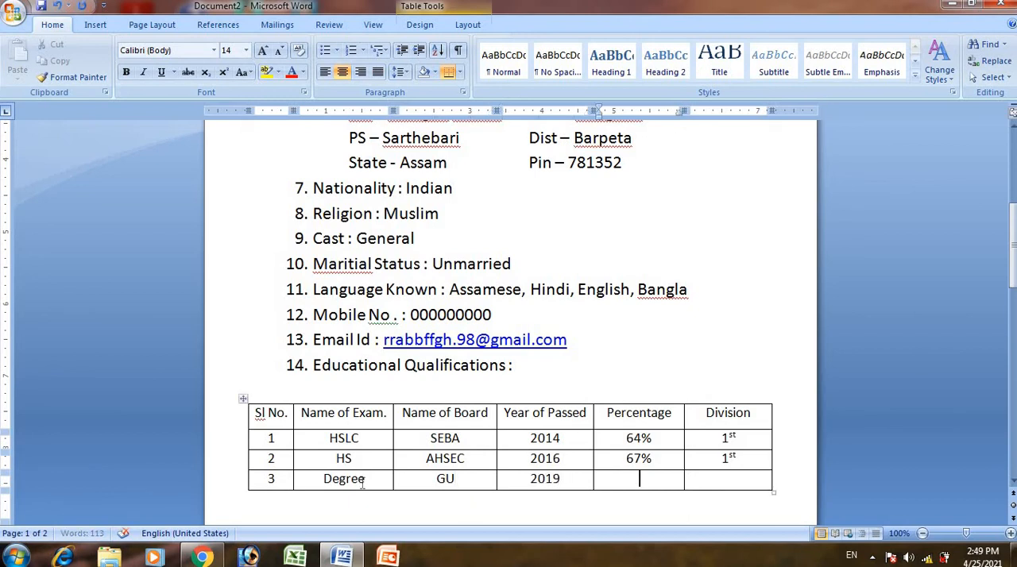
# - Complete row 3 with the percentage 61% and the division 1st, with a superscript ordinal
pyautogui.write('61%')
pyautogui.press('Tab')
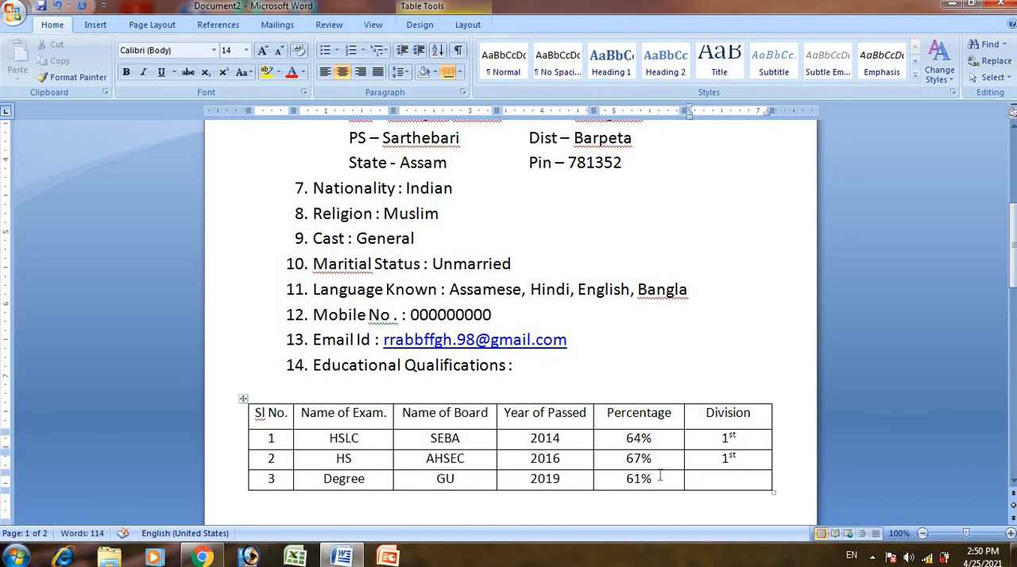
pyautogui.write('1st')
pyautogui.press('Return')
pyautogui.press('BackSpace')
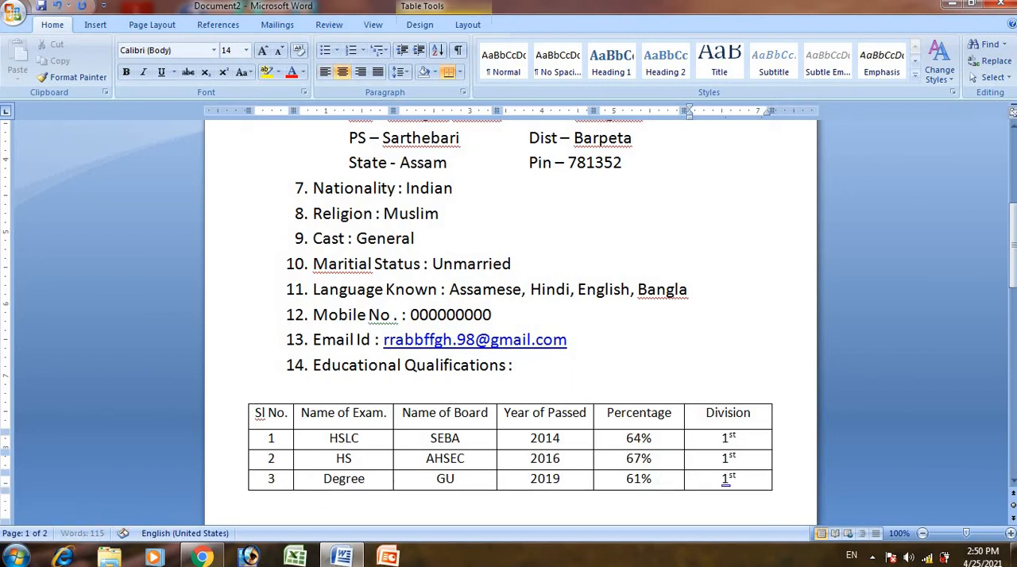
# - Start a declaration paragraph on the second page, below the qualifications table, with the label "Declaration :"
pyautogui.click(796, 474)
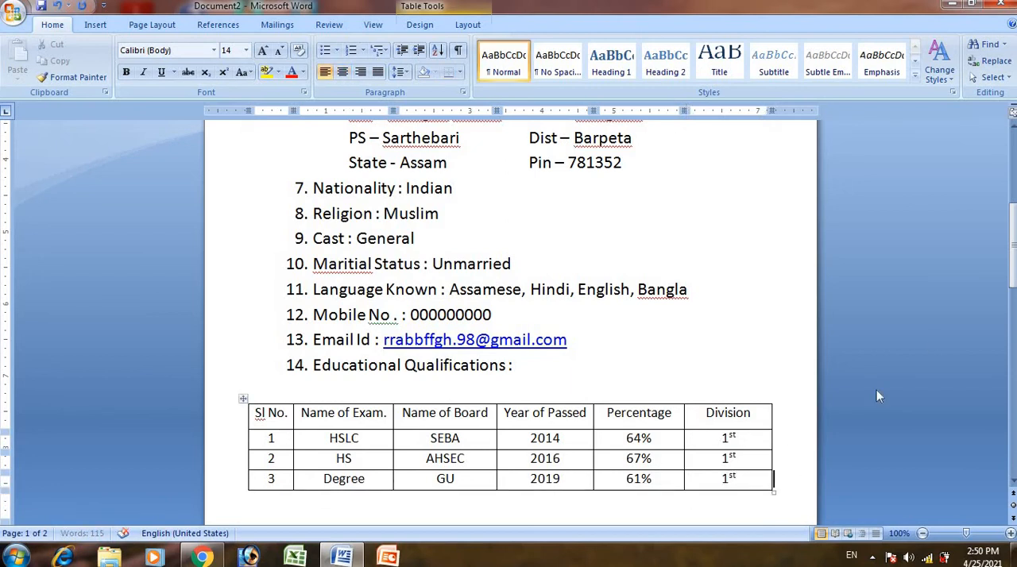
pyautogui.moveTo(1008, 238); pyautogui.dragTo(1014, 296)
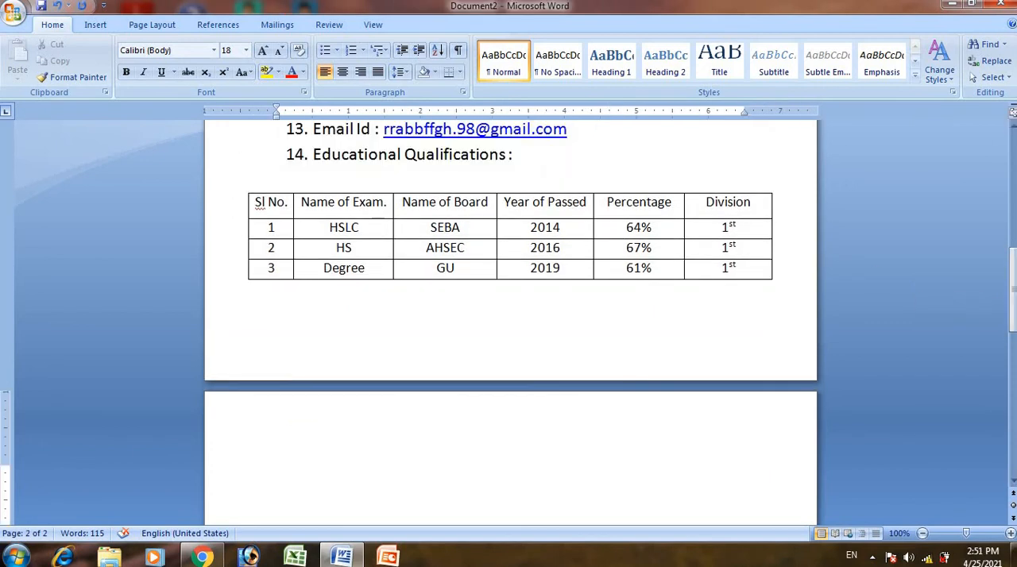
pyautogui.write('Declarat')
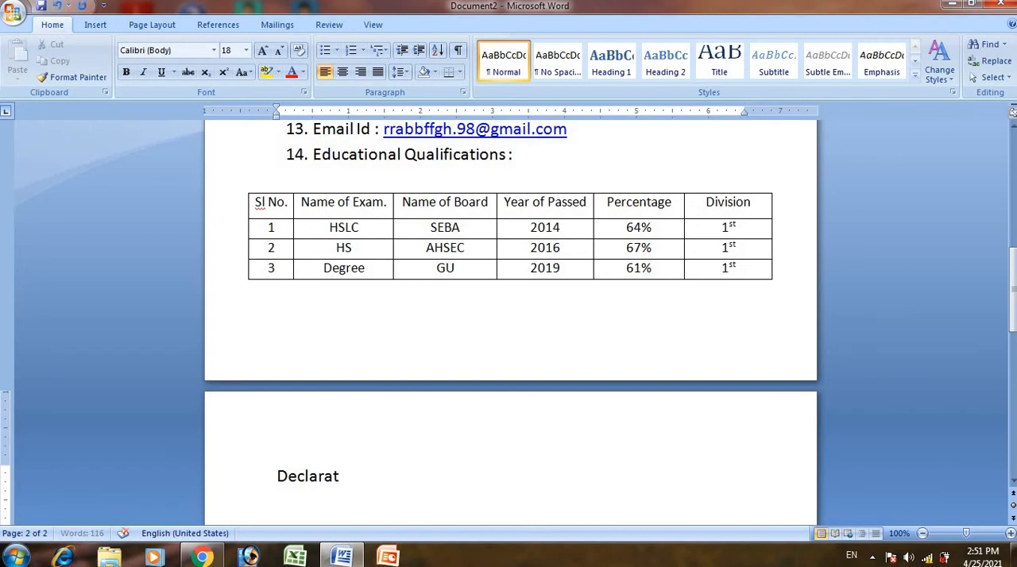
pyautogui.write('ion :')
# - Begin the declaration sentence after its label with "I do hereby declare that"
pyautogui.write('I do herte')
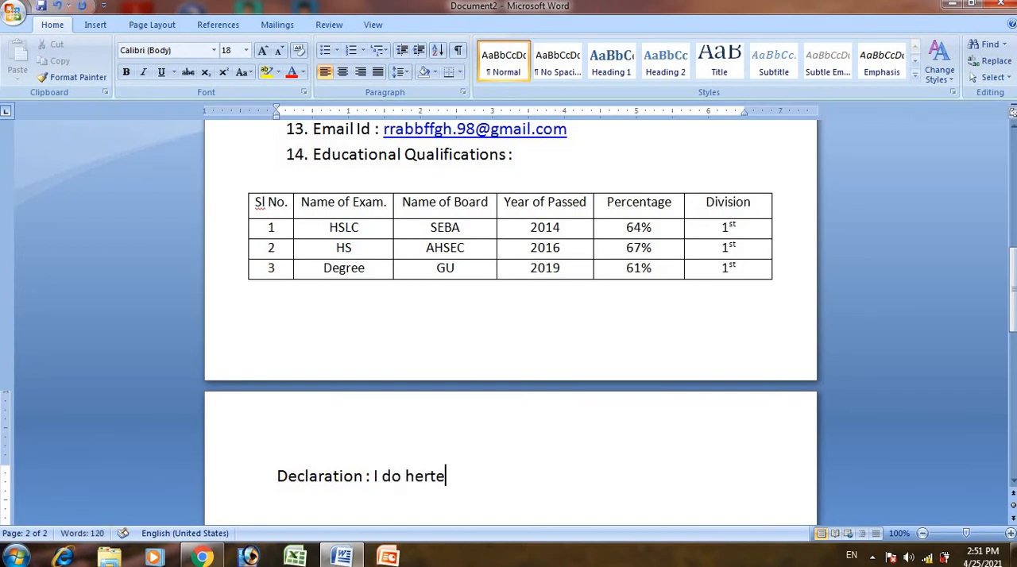
pyautogui.press('BackSpace')
pyautogui.press('BackSpace')
pyautogui.write('eby')
pyautogui.write(' dec')
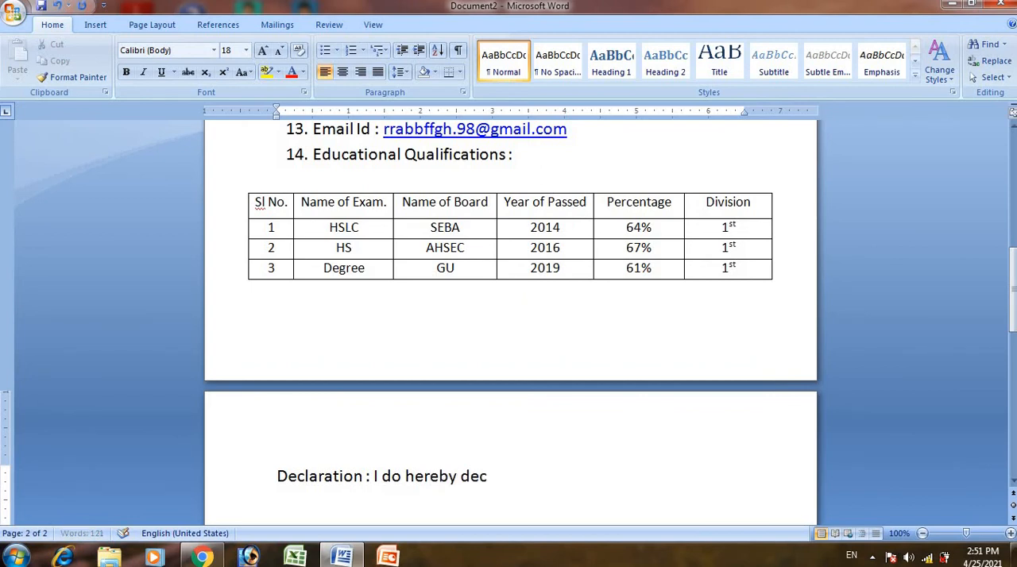
pyautogui.write('lare that ')
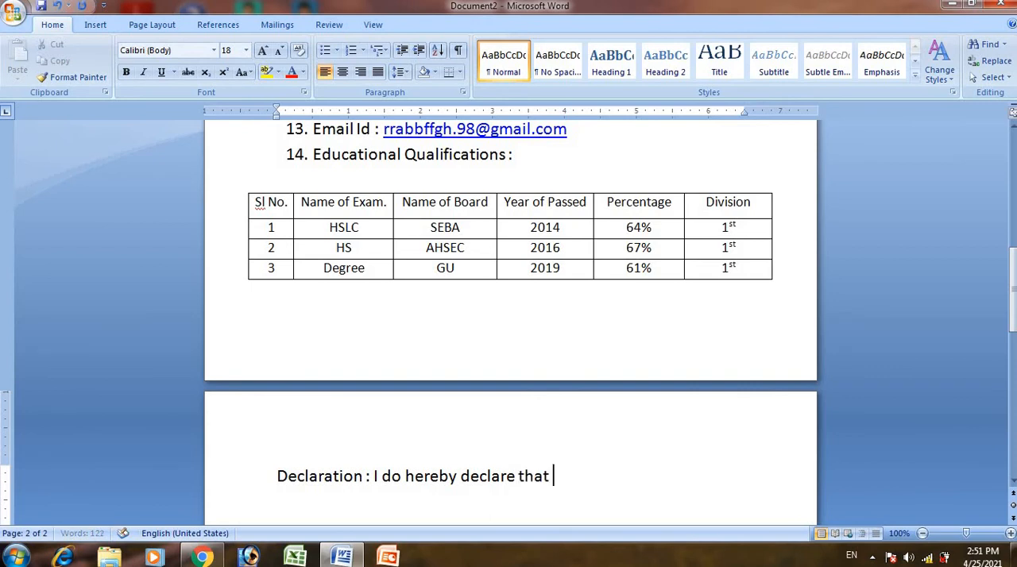
pyautogui.write('all information ')
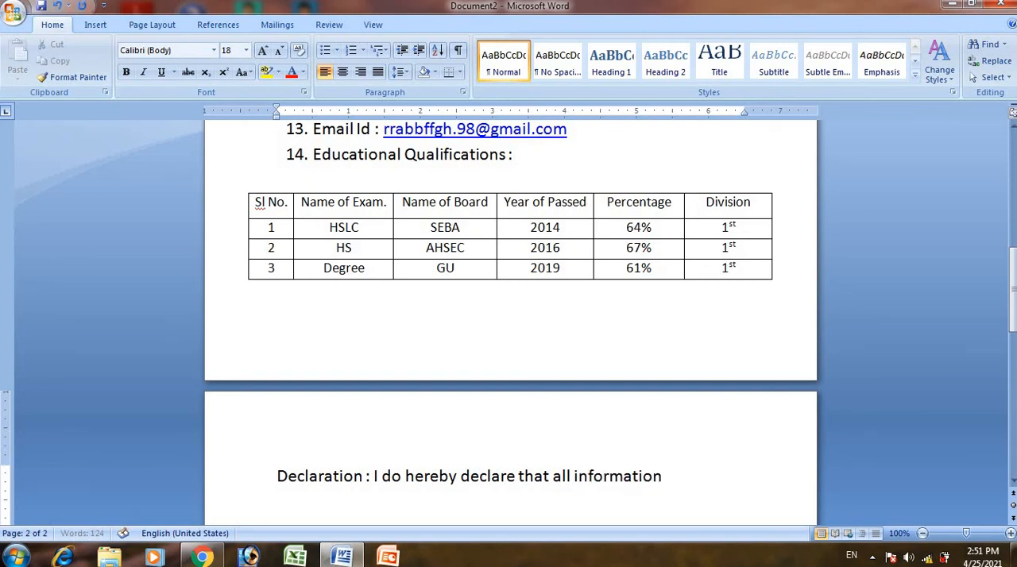
pyautogui.write('is true')
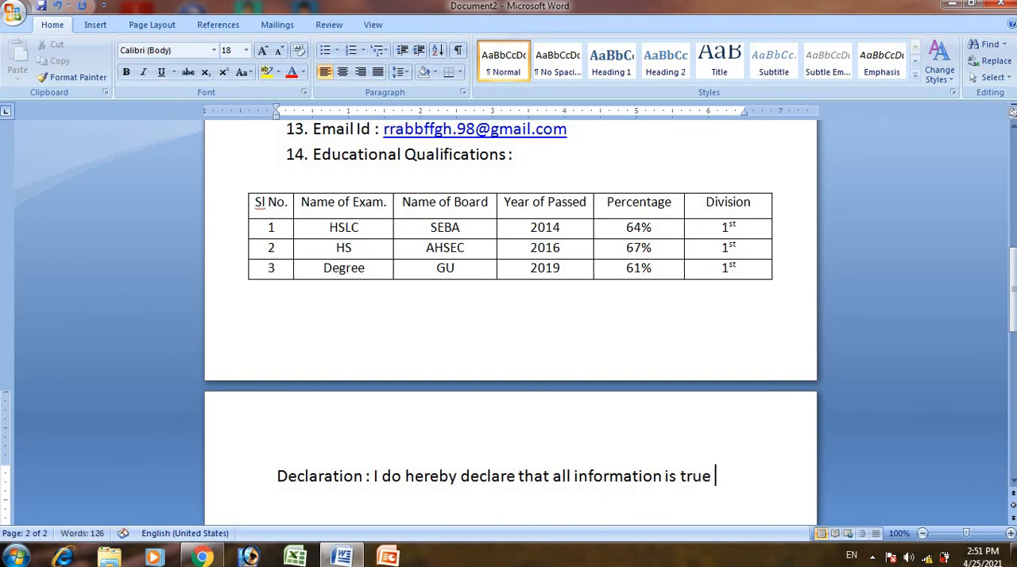
pyautogui.write(' of my')
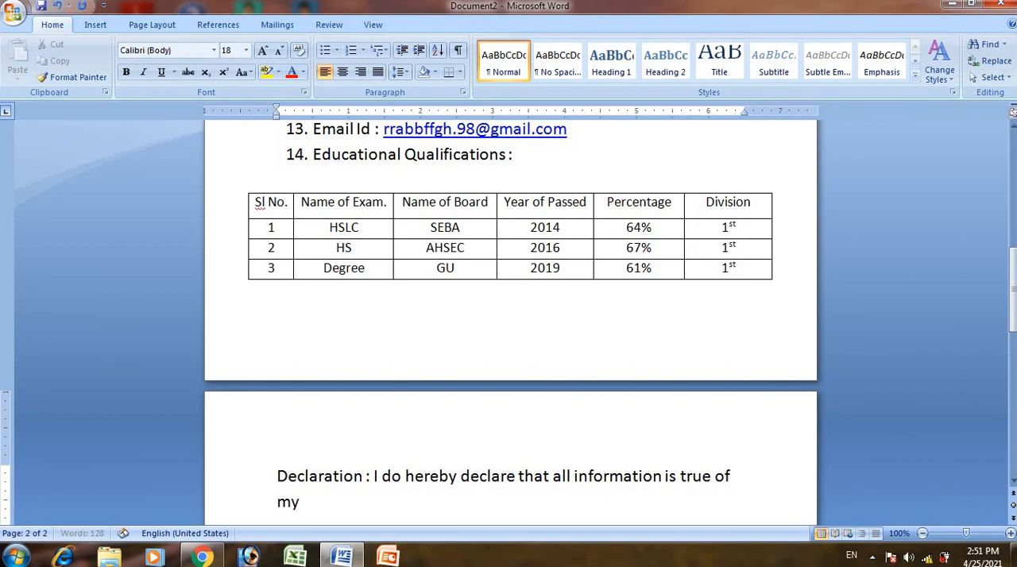
pyautogui.write(' knowlw')
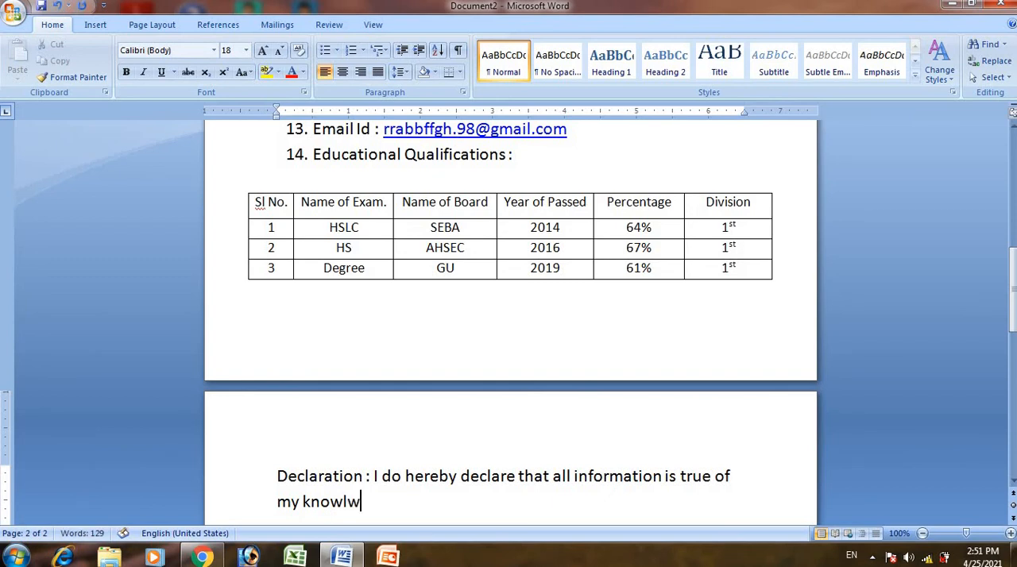
# - Finish the declaration sentence with "knowledge and belief."
pyautogui.press('BackSpace')
pyautogui.write('edge and')
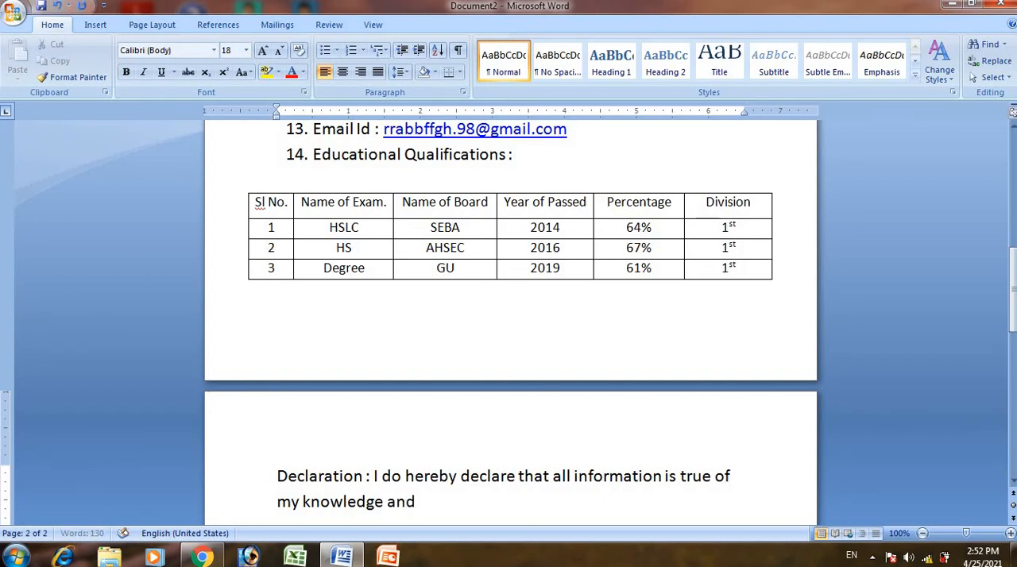
pyautogui.write(' belief')
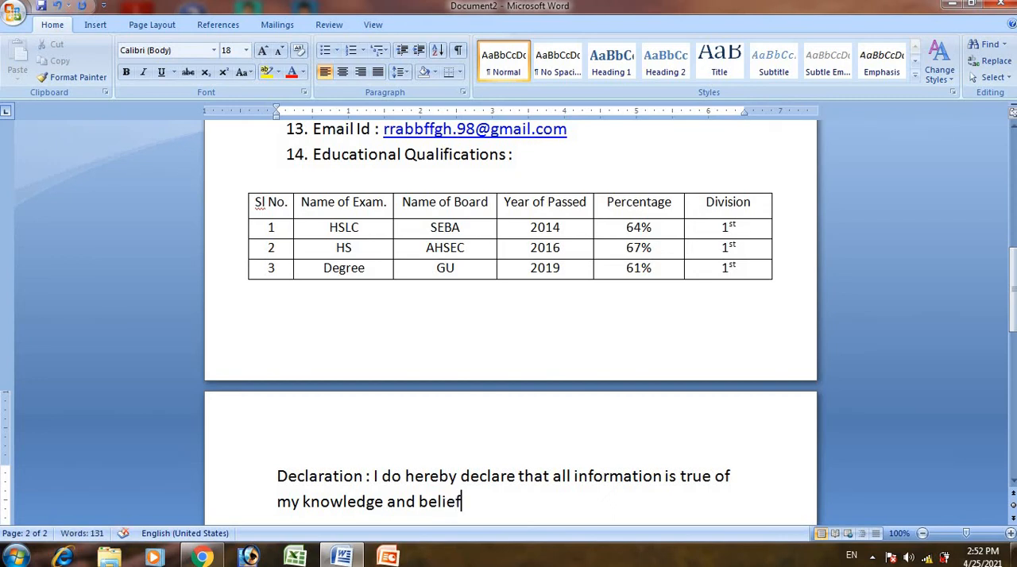
pyautogui.write('.')
# - Add the label "Date:" on a new line below the declaration, leaving a blank line between them
pyautogui.press('Return')
pyautogui.press('Return')
pyautogui.write('Dat')
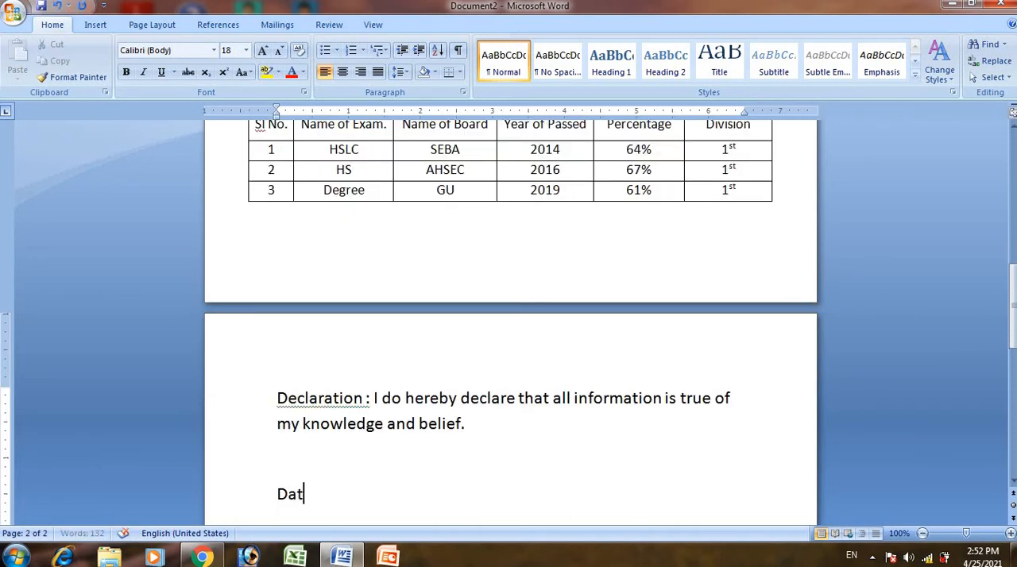
pyautogui.write('e:')
# - Add "Signature of Candidate" on the Date line, tabbed well across the page and adjusted to fit on one line
pyautogui.press('Tab')
pyautogui.press('Tab')
pyautogui.press('Tab')
pyautogui.press('Tab')
pyautogui.press('Tab')
pyautogui.press('Tab')
pyautogui.press('Tab')
pyautogui.press('Tab')
pyautogui.write('Signat')
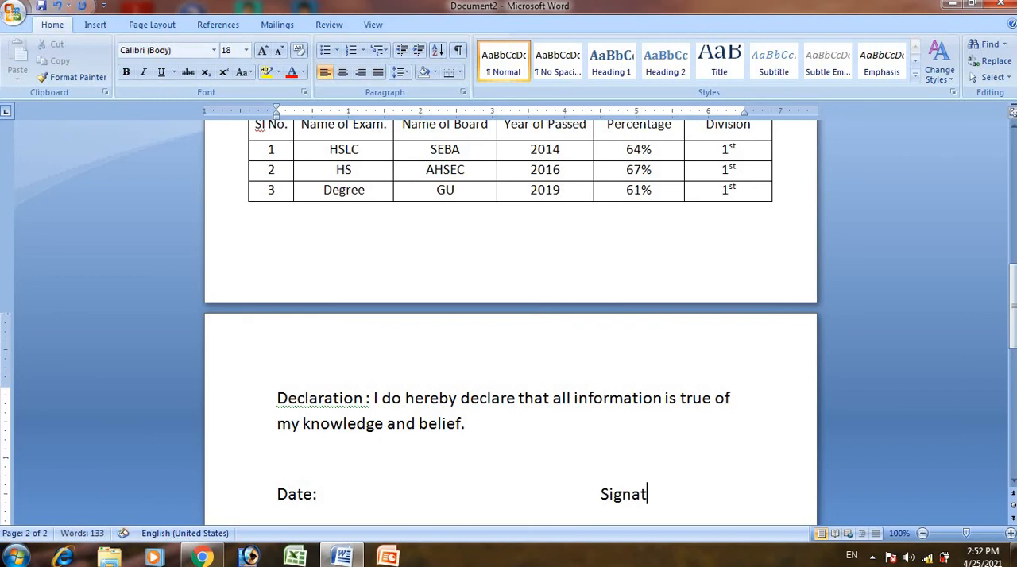
pyautogui.write('ure of Candi')
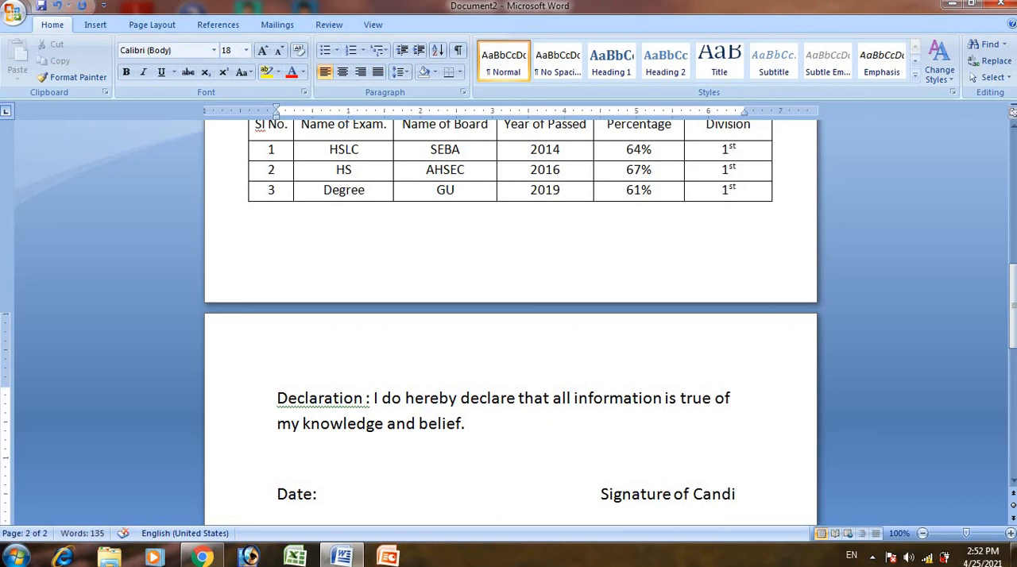
pyautogui.write('date')
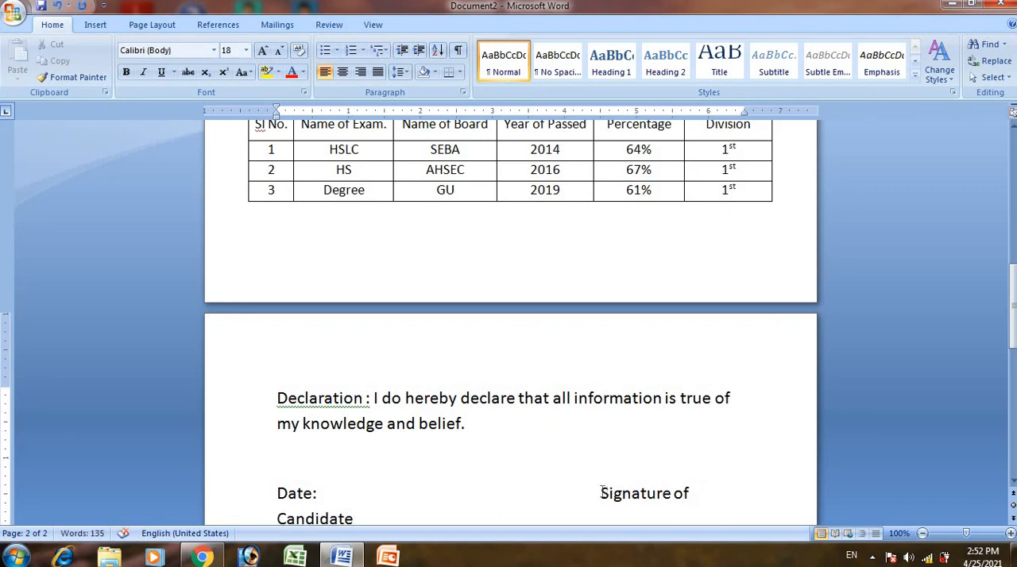
pyautogui.click(600, 494)
pyautogui.press('BackSpace')
pyautogui.click(752, 498)
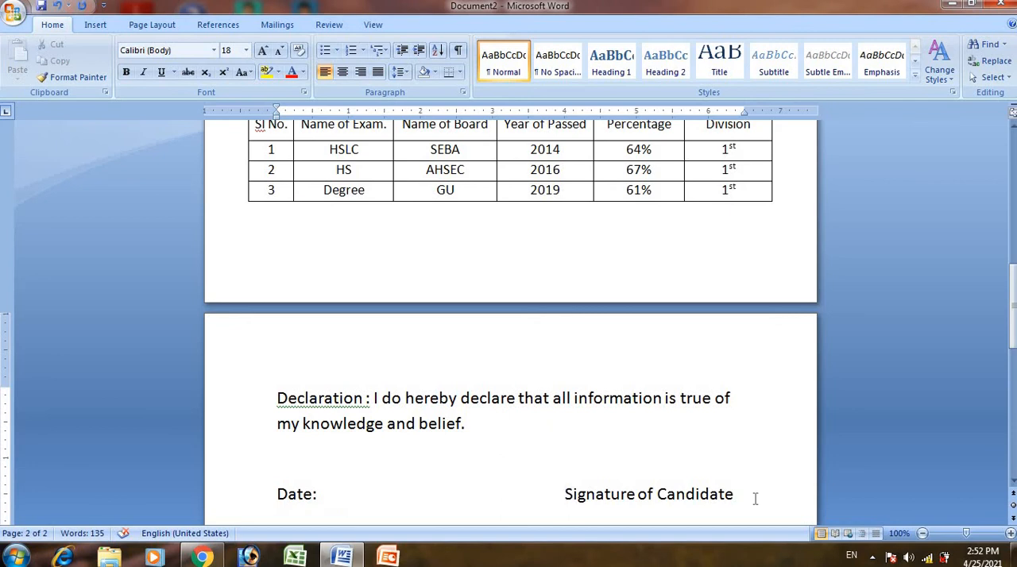
# - Add the label "Place :" on a new line beneath the Date line
pyautogui.press('Return')
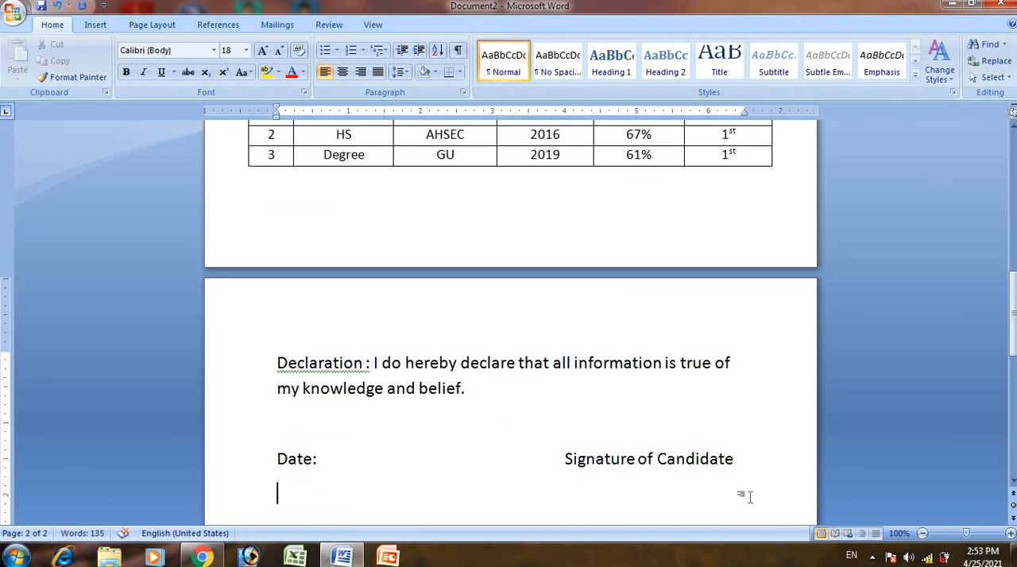
pyautogui.write('Pal')
pyautogui.press('BackSpace')
pyautogui.press('BackSpace')
pyautogui.write('la')
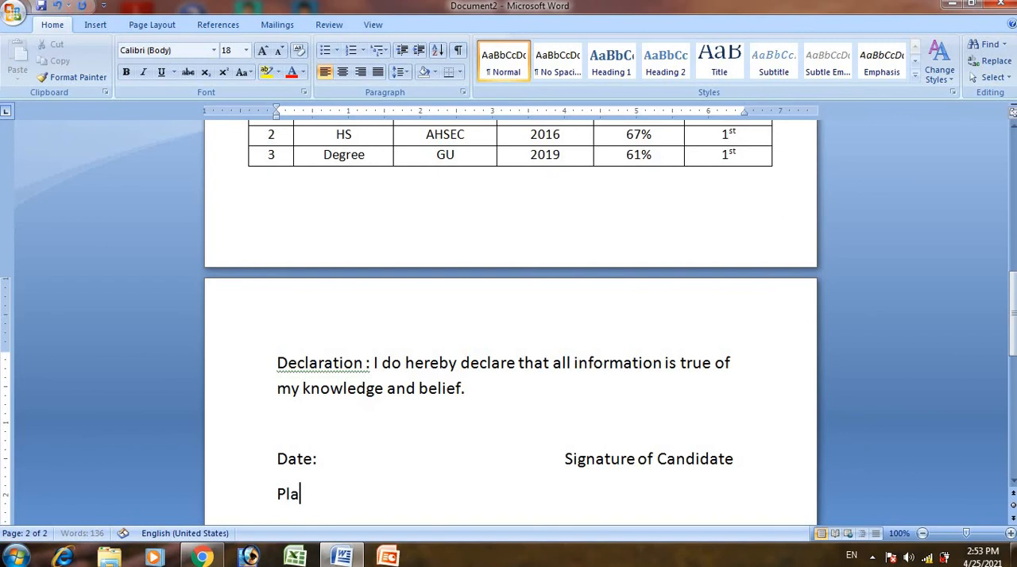
pyautogui.write('ce :')
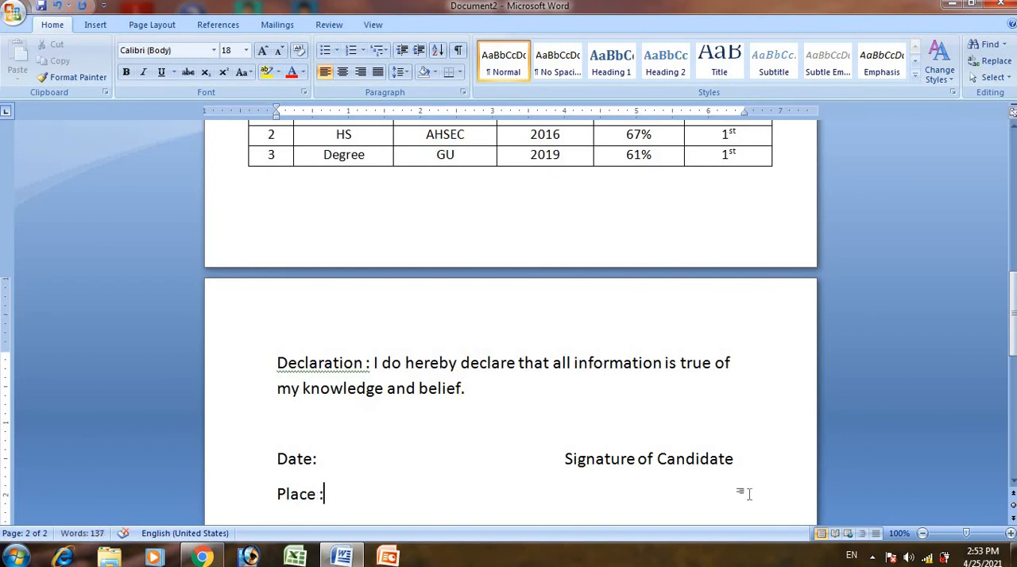
# - Set up the whole document's pages as portrait A4 with Narrow margins
pyautogui.moveTo(1014, 336); pyautogui.dragTo(1014, 198)
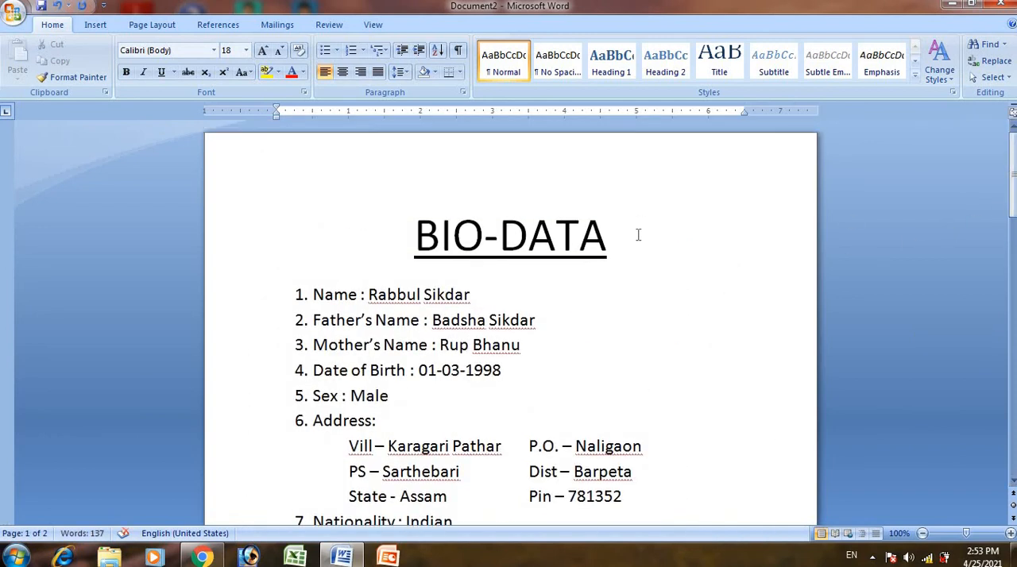
pyautogui.hotkey('ctrl', 'a')
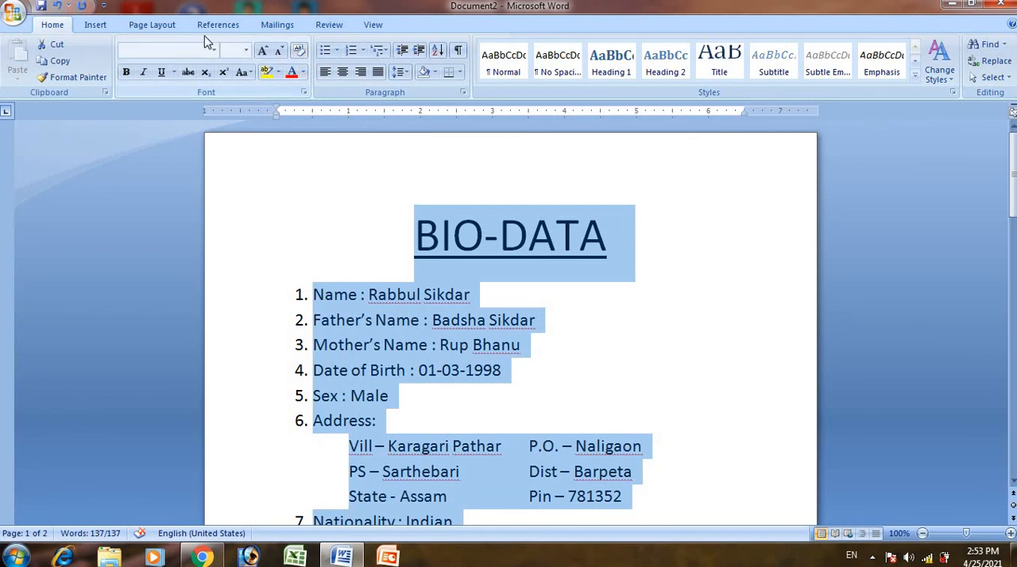
pyautogui.click(158, 27)
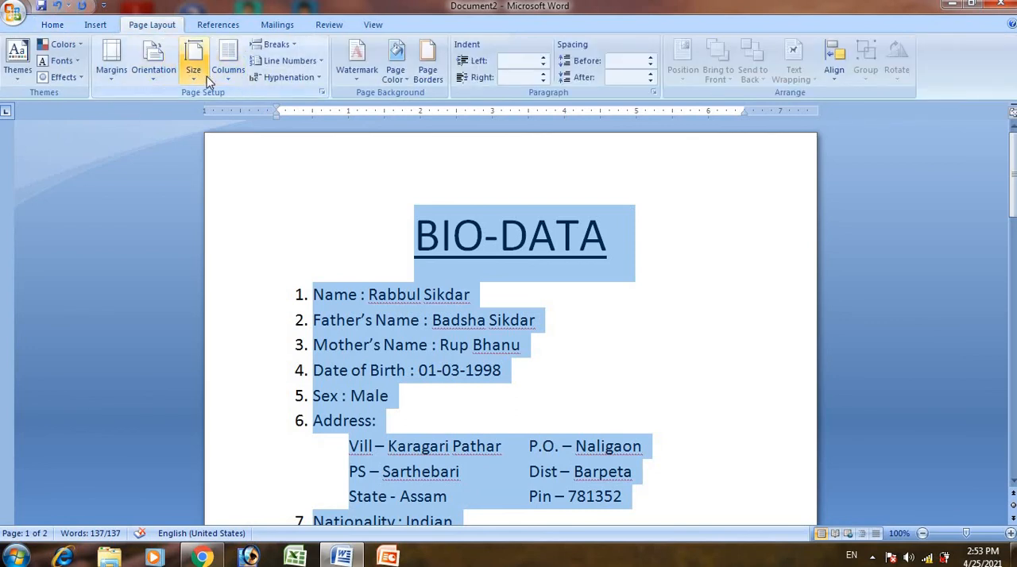
pyautogui.click(154, 57)
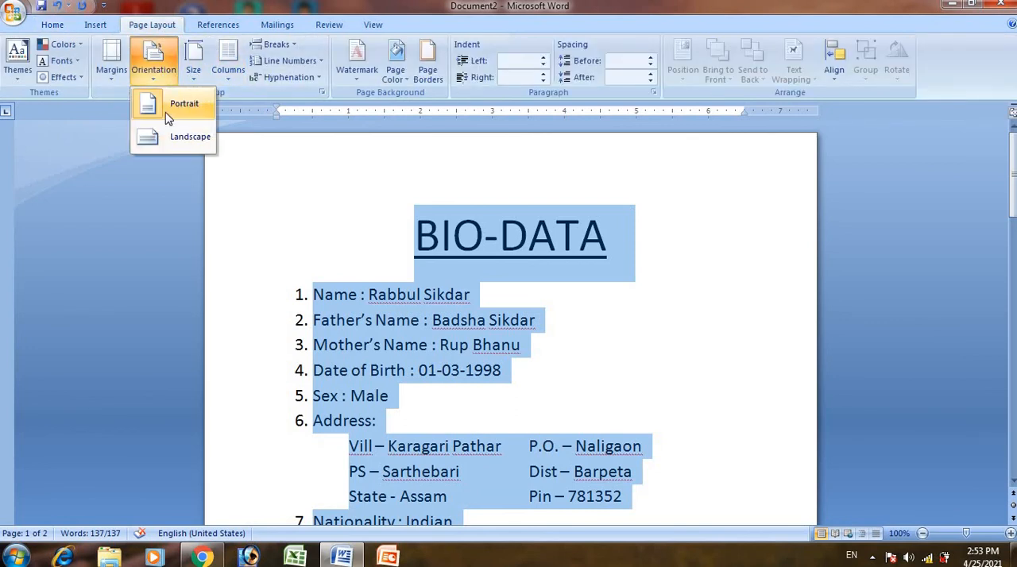
pyautogui.click(165, 112)
pyautogui.click(188, 78)
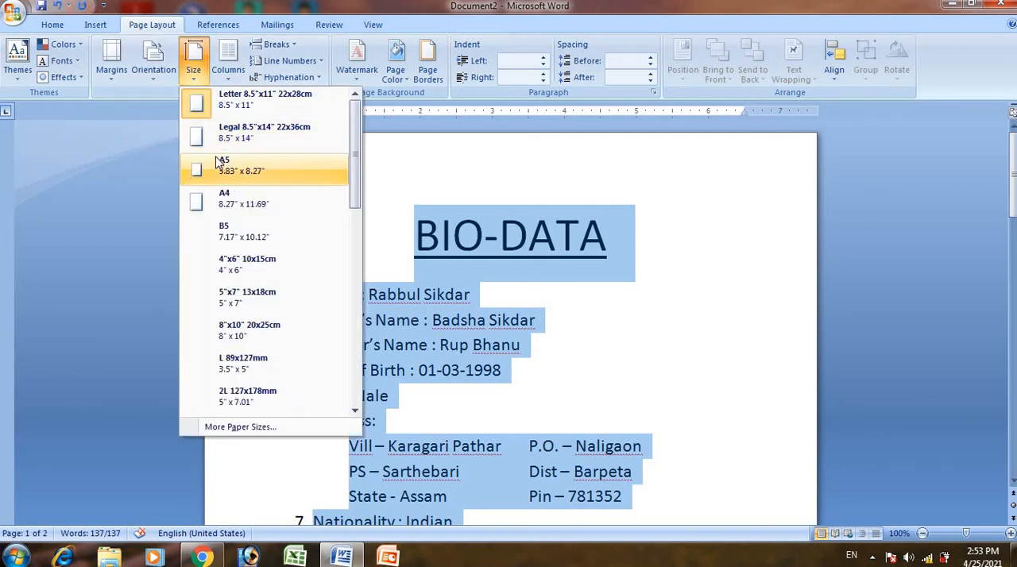
pyautogui.click(219, 200)
pyautogui.click(114, 62)
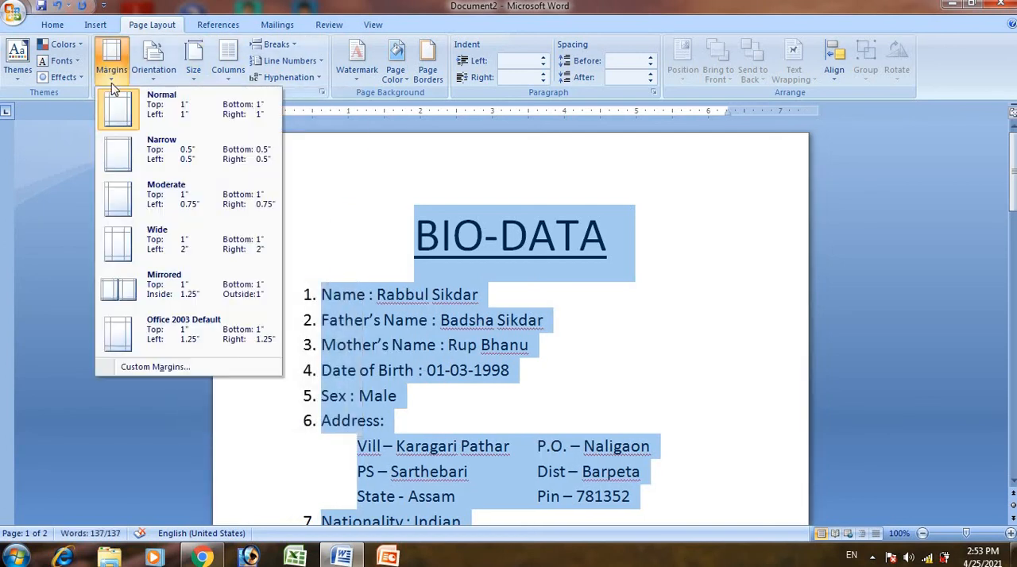
pyautogui.click(136, 167)
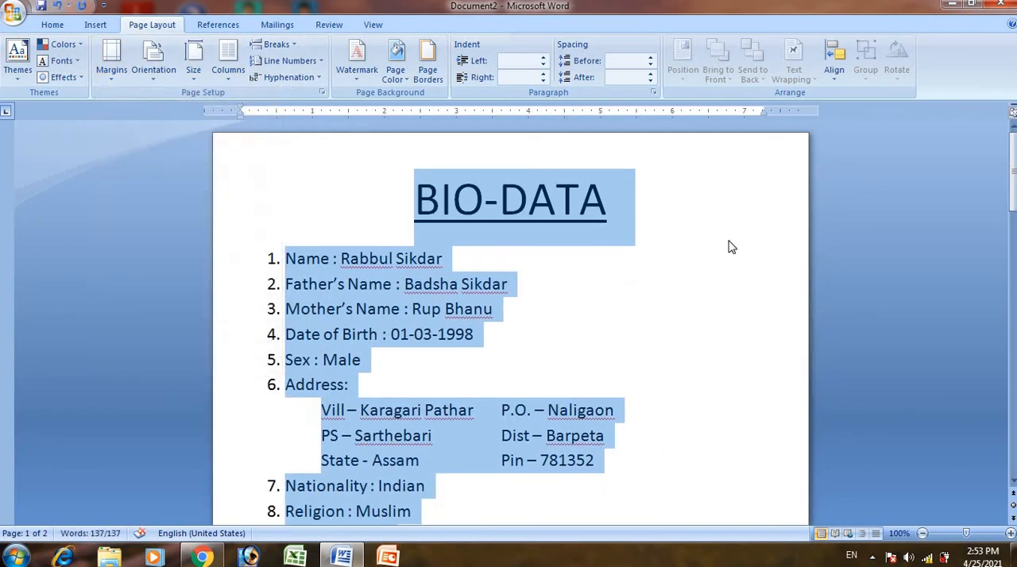
# - Set the line spacing of the whole document to 1.0 and clear the selection
pyautogui.click(52, 24)
pyautogui.click(400, 72)
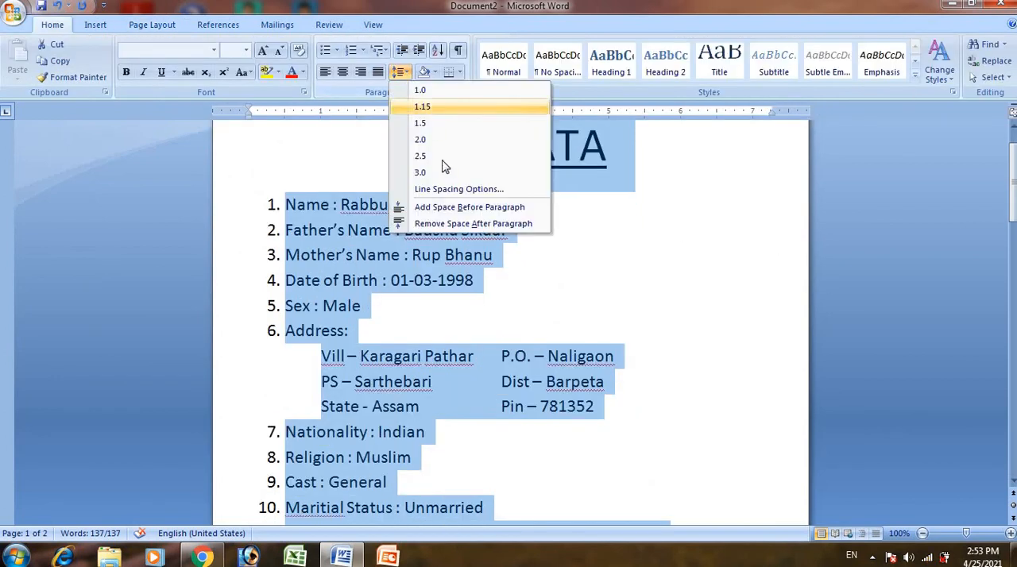
pyautogui.click(401, 94)
pyautogui.moveTo(1012, 182); pyautogui.dragTo(1012, 155)
pyautogui.click(731, 224)
# - Draw an upright rectangle shape in the blank area beside the name and date of birth lines
pyautogui.click(152, 24)
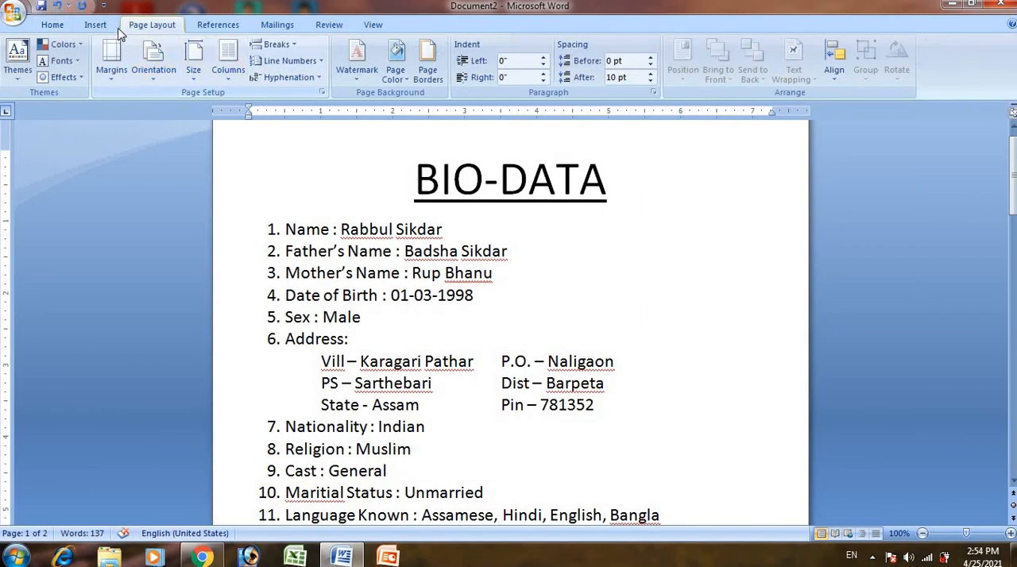
pyautogui.click(95, 25)
pyautogui.click(224, 62)
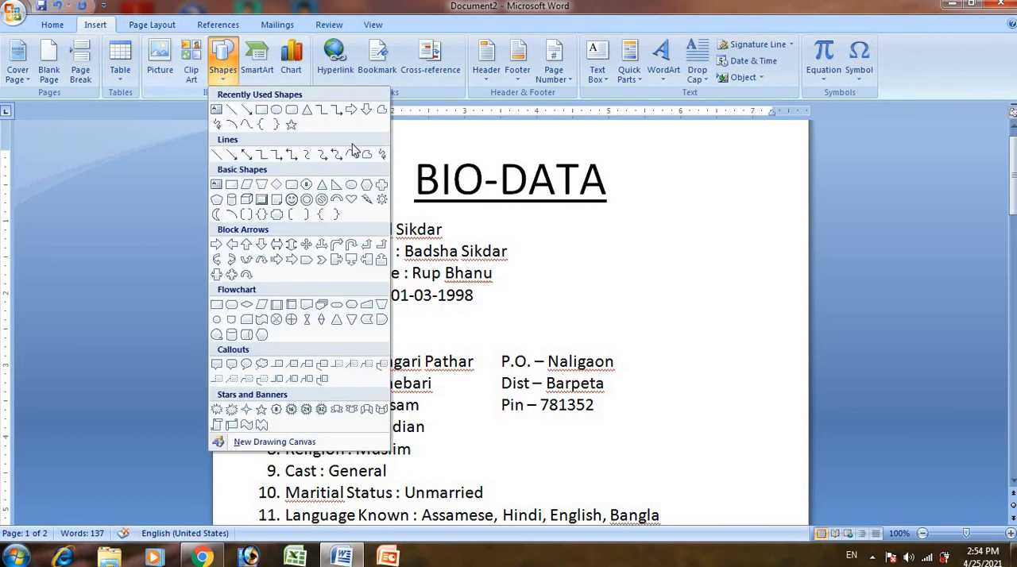
pyautogui.click(259, 107)
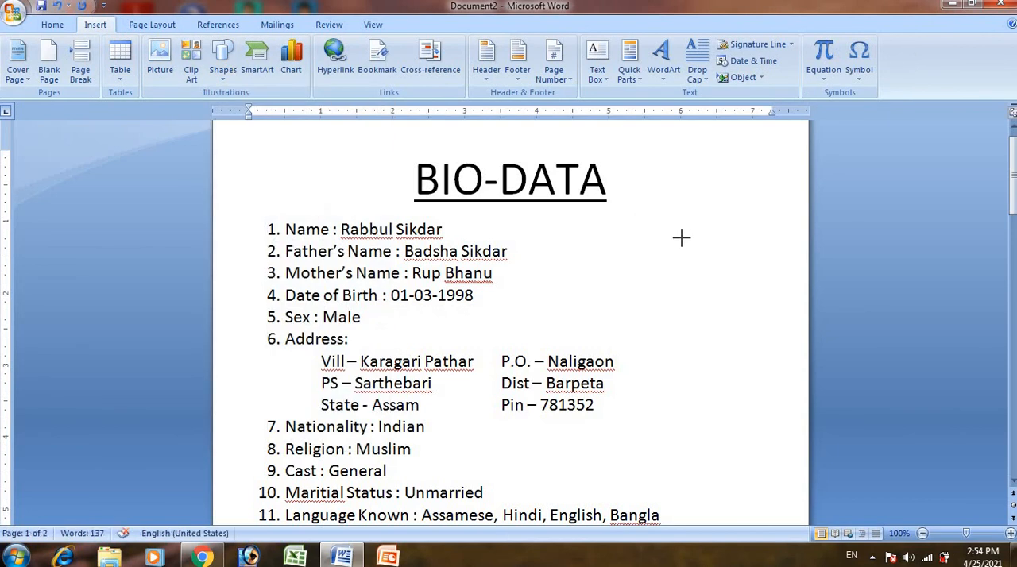
pyautogui.moveTo(662, 208)
pyautogui.mouseDown()
pyautogui.moveTo(734, 283)
pyautogui.moveTo(730, 297)
pyautogui.mouseUp()
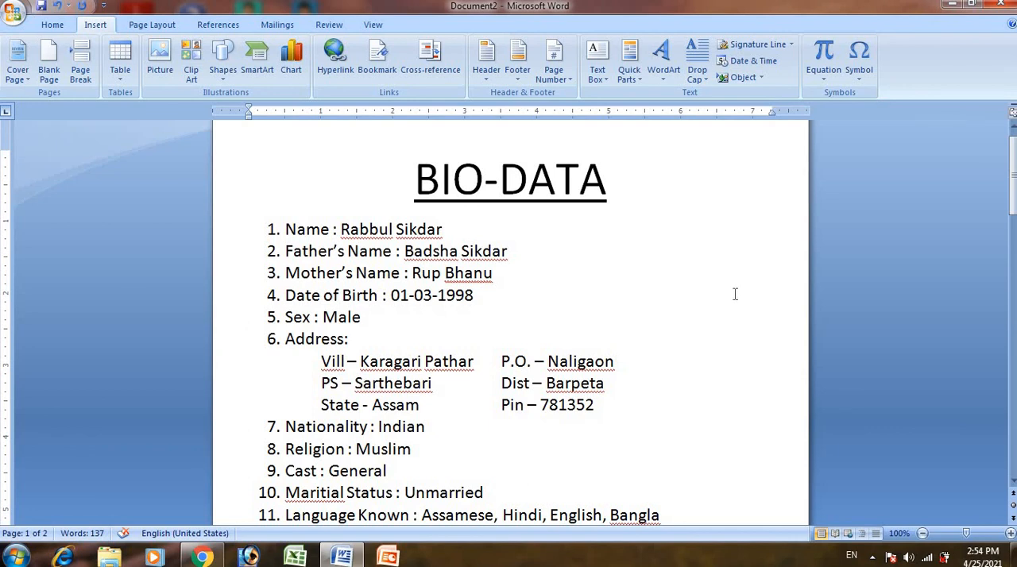